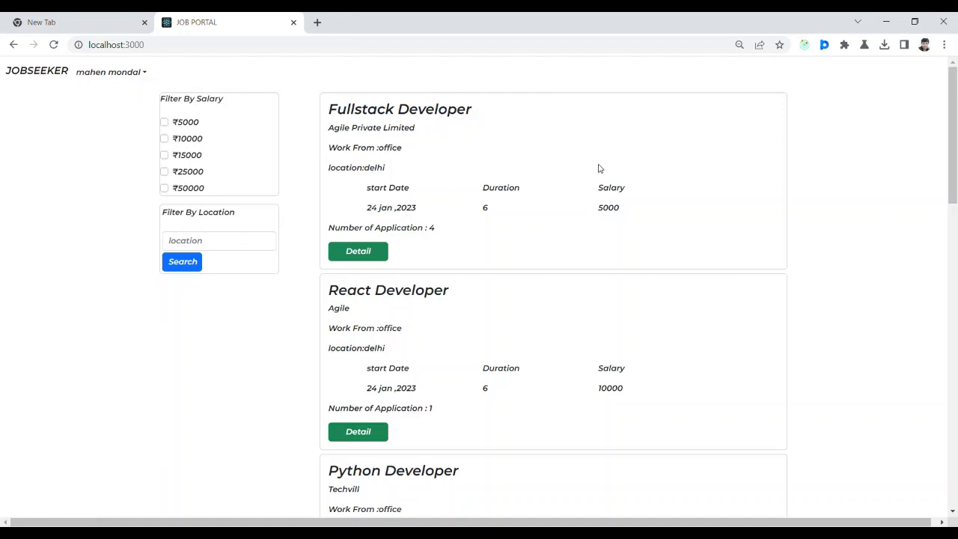
View the Fullstack Developer job details (4 openings, Already Applied), then go to the Profile page.
{"action": "scroll", "coordinate": [955, 164], "scroll_direction": "down", "scroll_amount": 1}
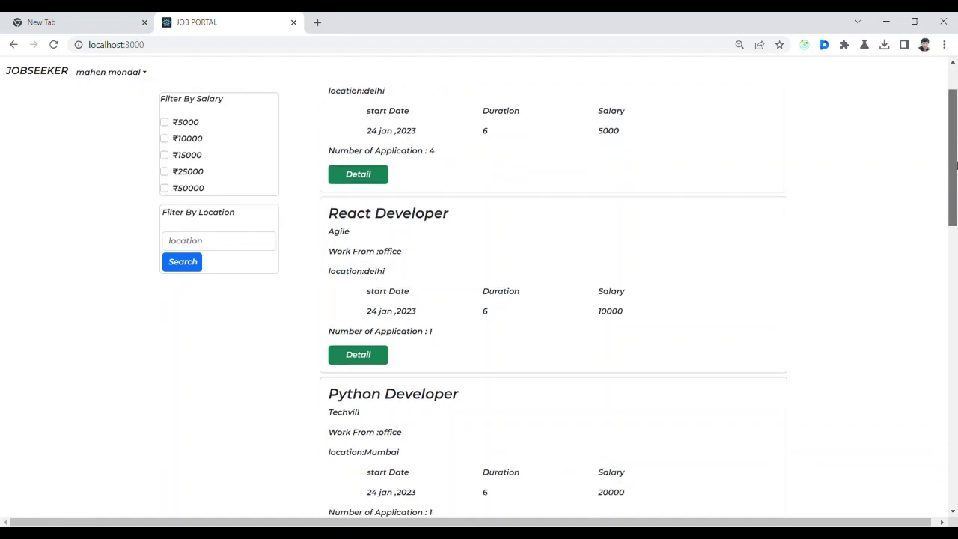
{"action": "left_click_drag", "start_coordinate": [955, 164], "coordinate": [955, 122]}
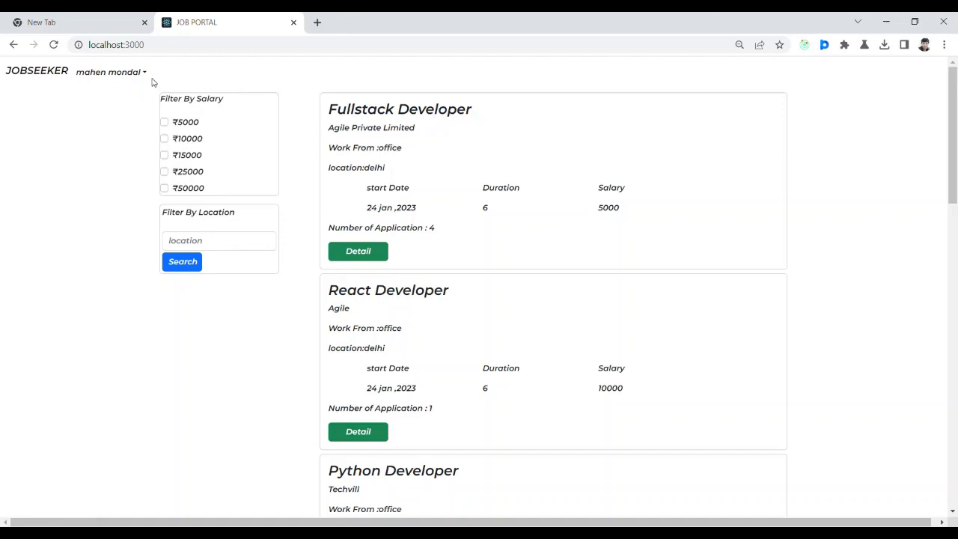
{"action": "left_click", "coordinate": [357, 251]}
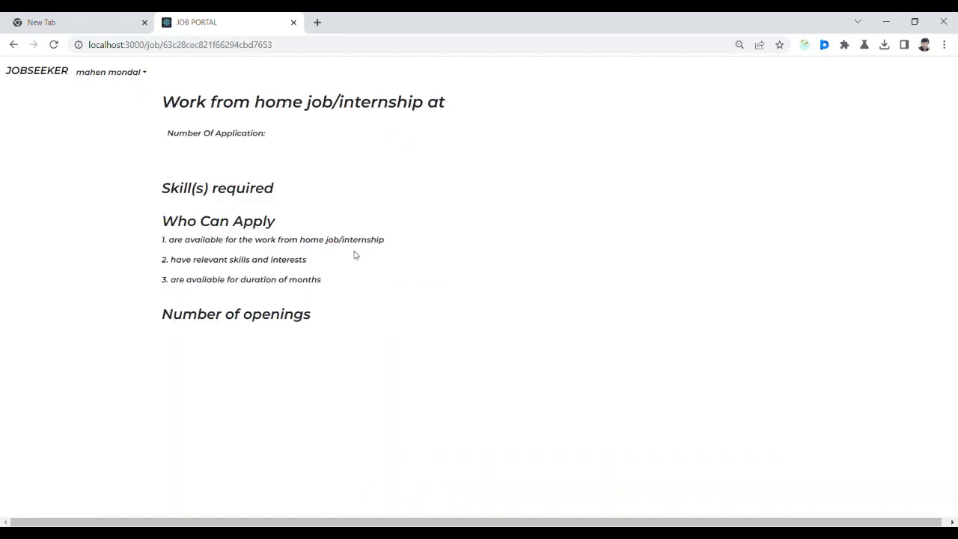
{"action": "scroll", "coordinate": [957, 362], "scroll_direction": "down", "scroll_amount": 1}
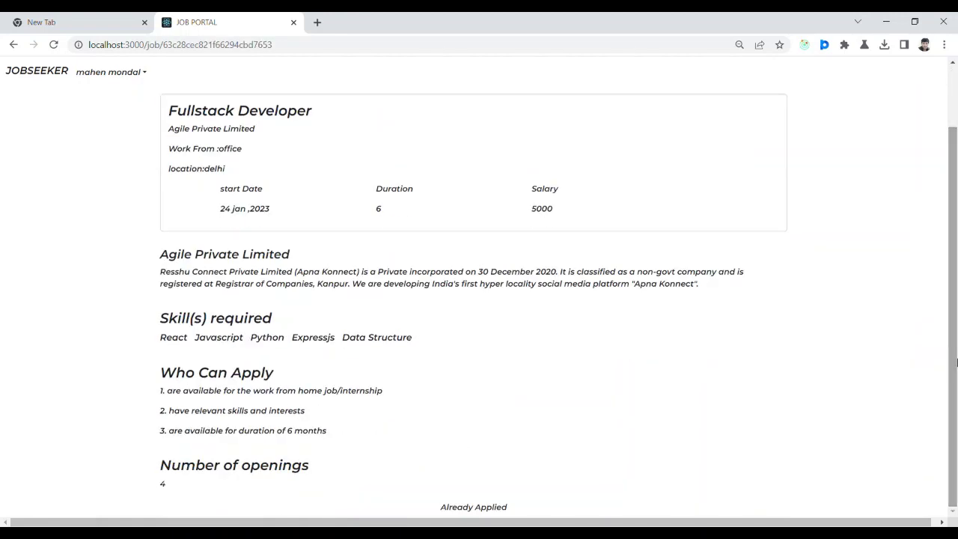
{"action": "left_click", "coordinate": [144, 72]}
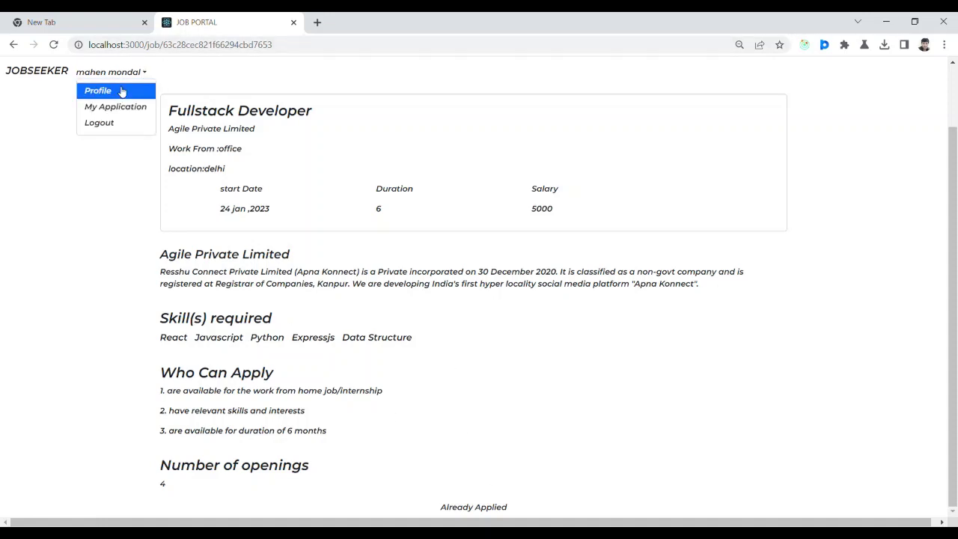
{"action": "left_click", "coordinate": [120, 90]}
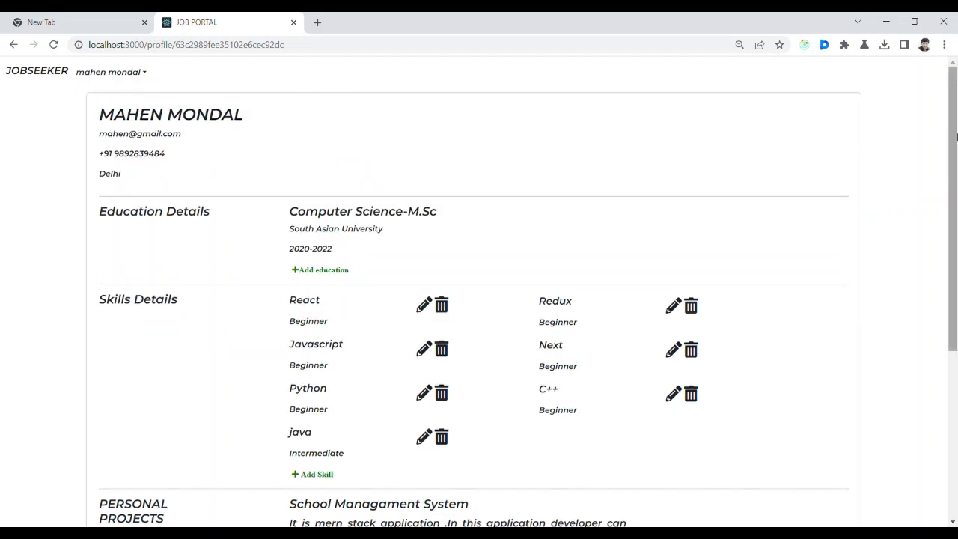
Look over the profile and React skill editor, then open My Application listing four Under Process jobs.
{"action": "scroll", "coordinate": [955, 314], "scroll_direction": "down", "scroll_amount": 2}
{"action": "scroll", "coordinate": [955, 314], "scroll_direction": "down", "scroll_amount": 2}
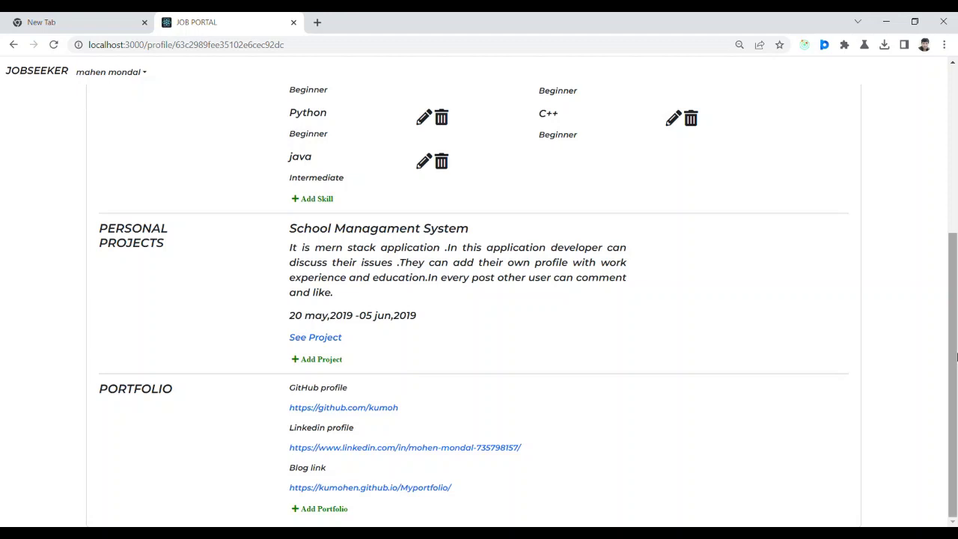
{"action": "scroll", "coordinate": [956, 357], "scroll_direction": "up", "scroll_amount": 2}
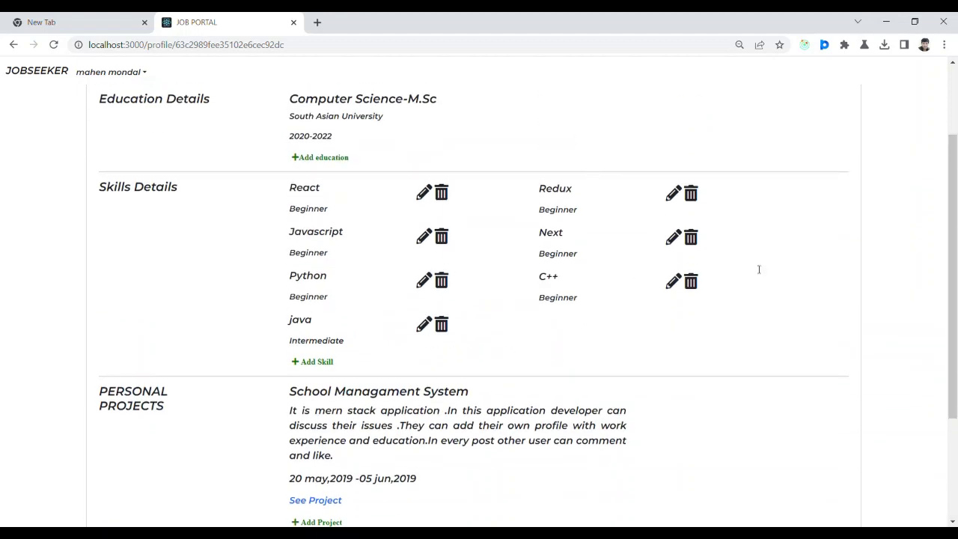
{"action": "scroll", "coordinate": [953, 314], "scroll_direction": "up", "scroll_amount": 2}
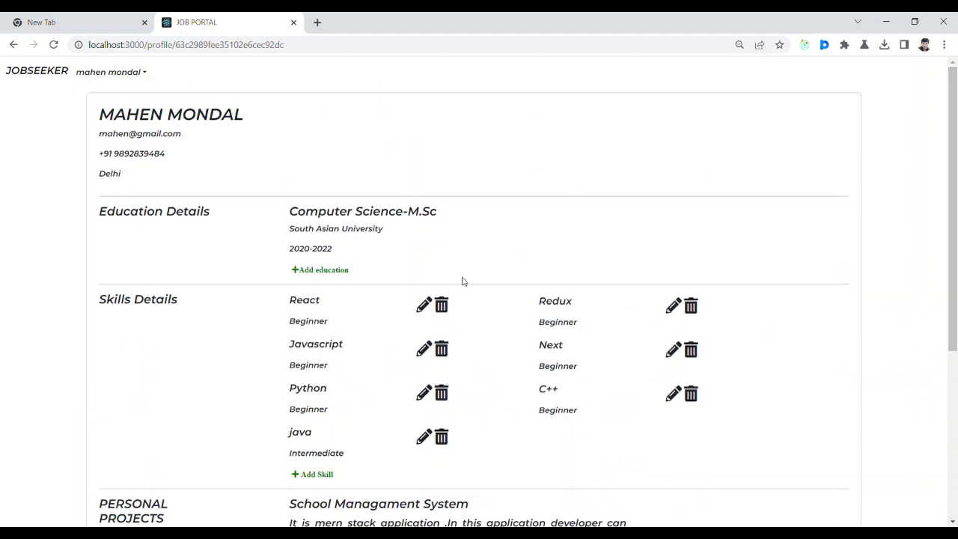
{"action": "left_click", "coordinate": [422, 307]}
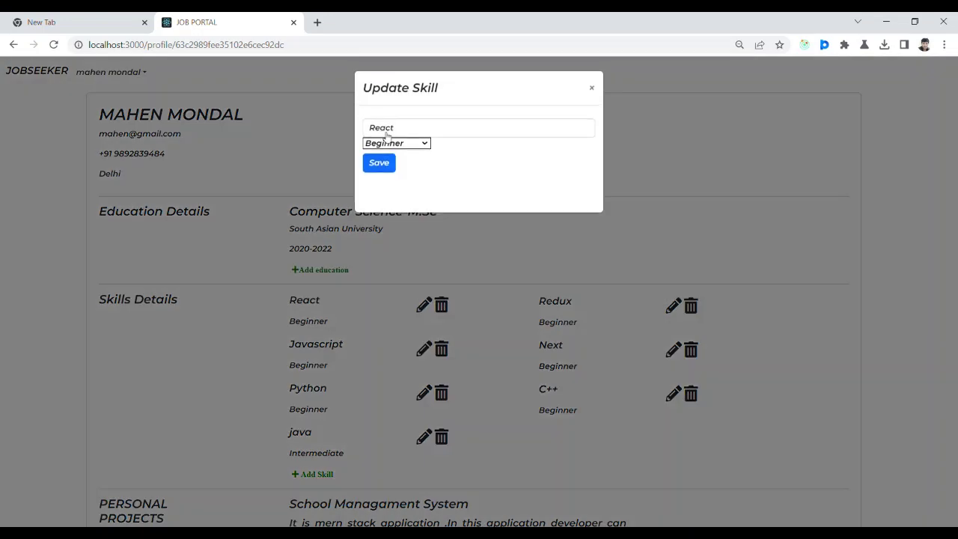
{"action": "left_click", "coordinate": [594, 87]}
{"action": "left_click", "coordinate": [144, 73]}
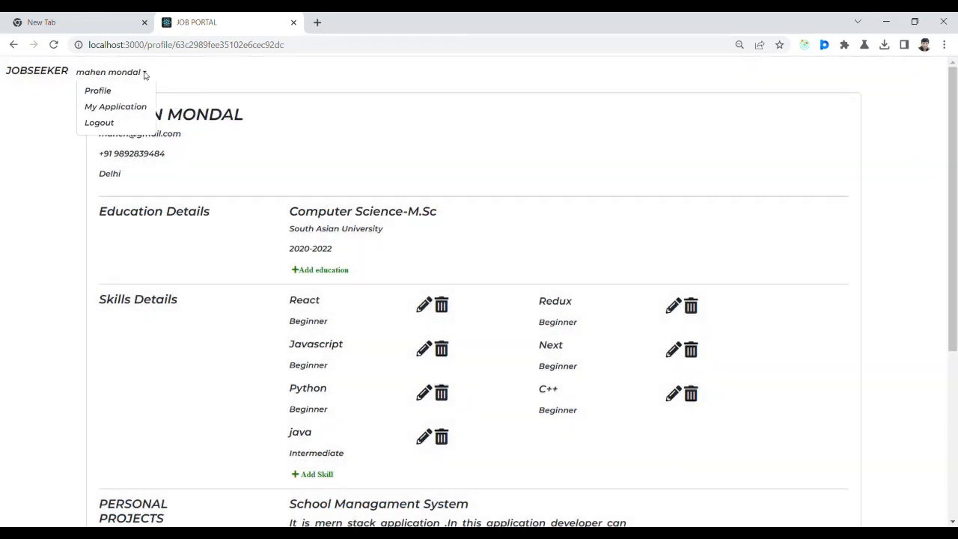
{"action": "left_click", "coordinate": [122, 106]}
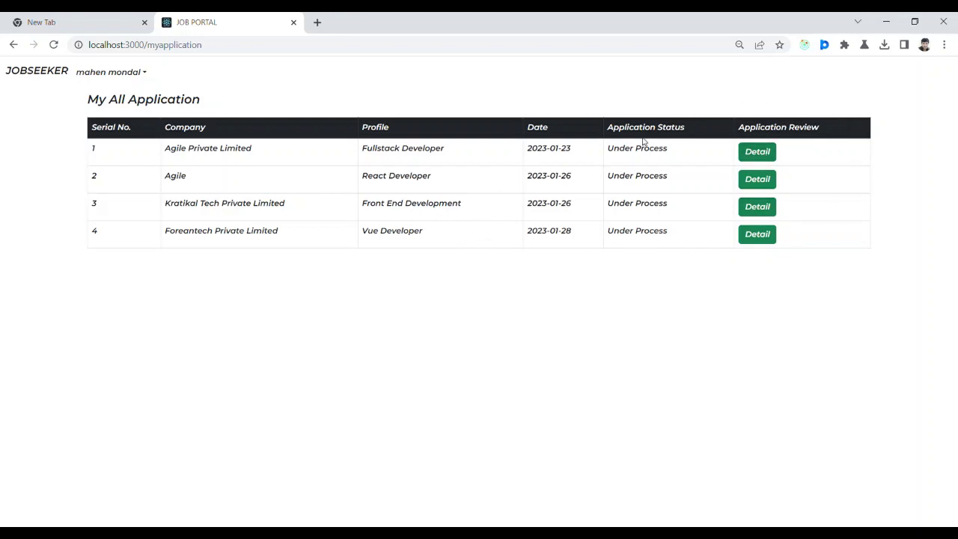
Read the Fullstack Developer application's cover letter, return to the home page, and log out.
{"action": "left_click", "coordinate": [757, 151]}
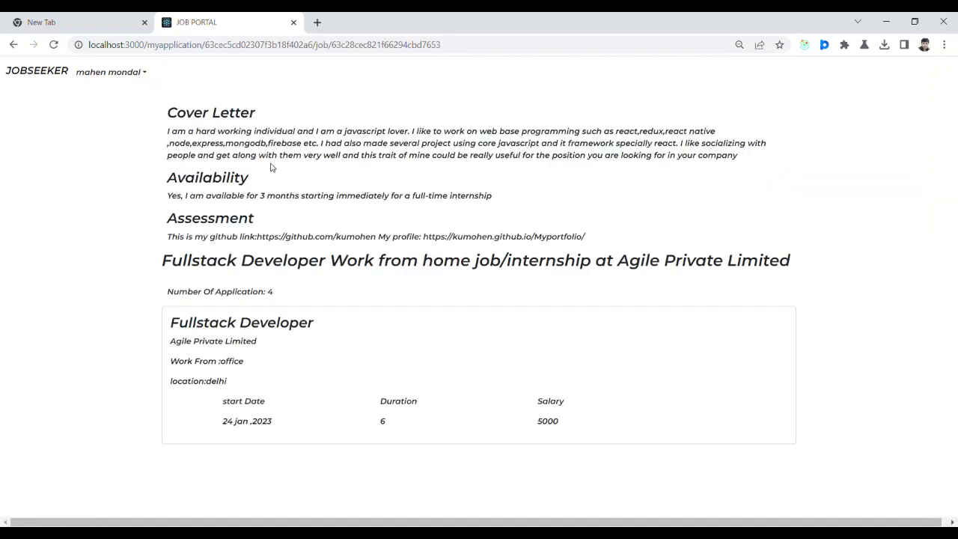
{"action": "left_click", "coordinate": [57, 77]}
{"action": "left_click", "coordinate": [147, 71]}
{"action": "left_click", "coordinate": [113, 123]}
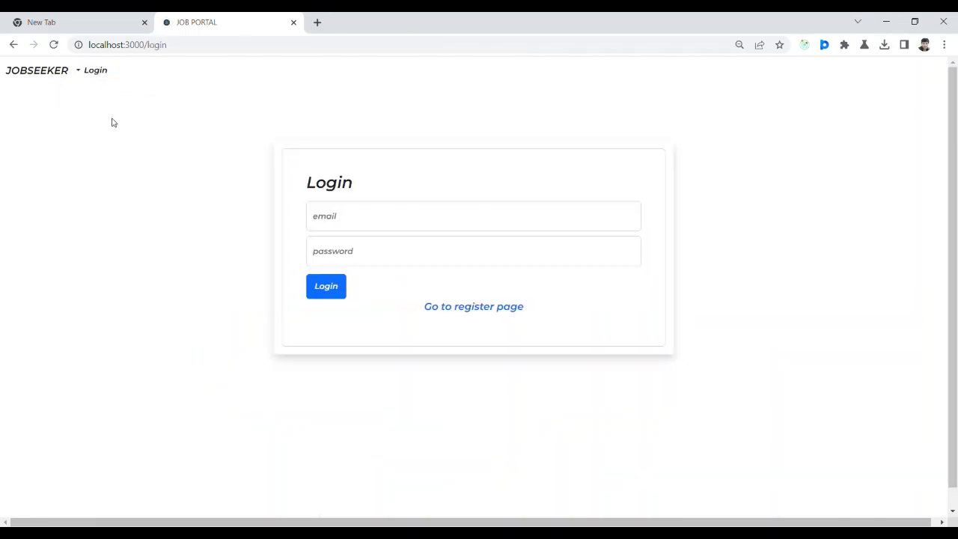
Preview the registration page, toggling the role between Candidate and Recuiter, then return to login.
{"action": "left_click", "coordinate": [491, 307]}
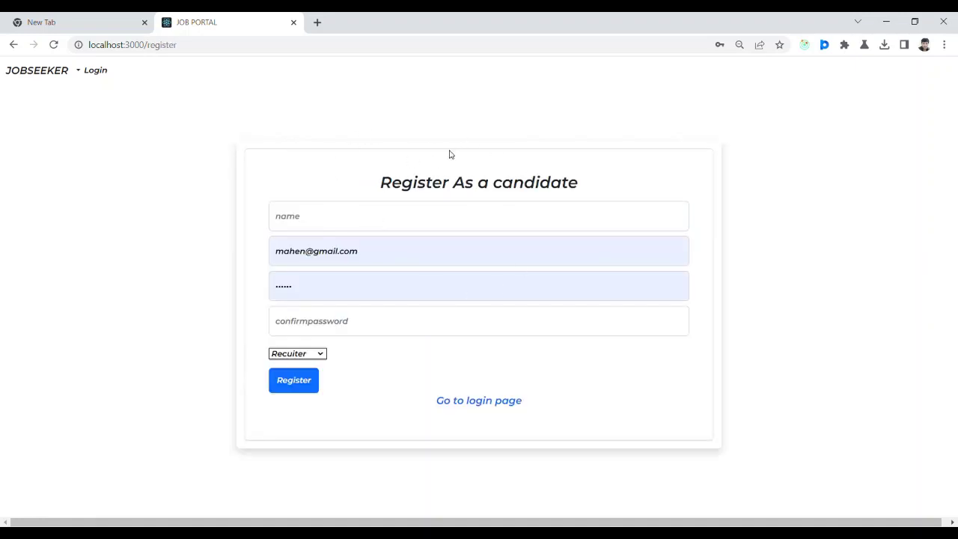
{"action": "left_click", "coordinate": [319, 377]}
{"action": "left_click", "coordinate": [317, 371]}
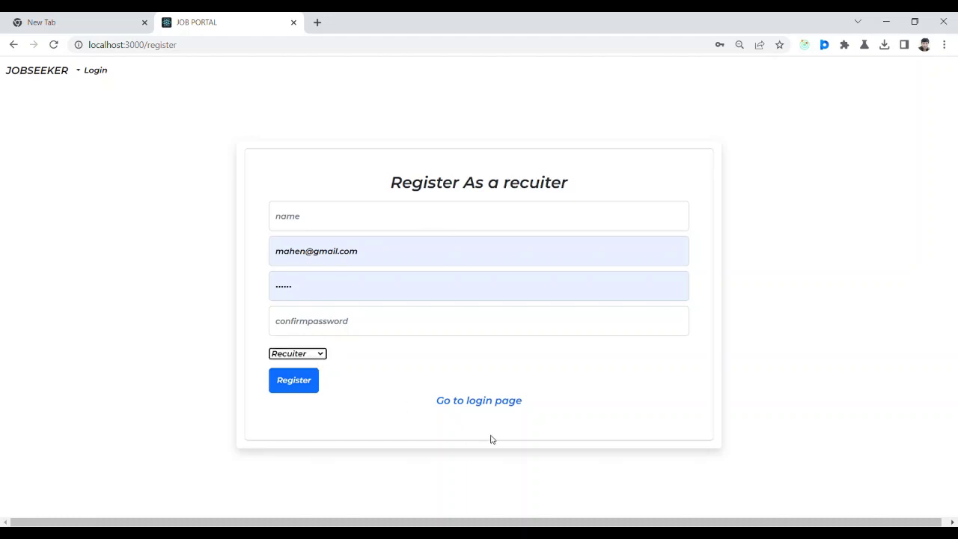
{"action": "left_click", "coordinate": [506, 404]}
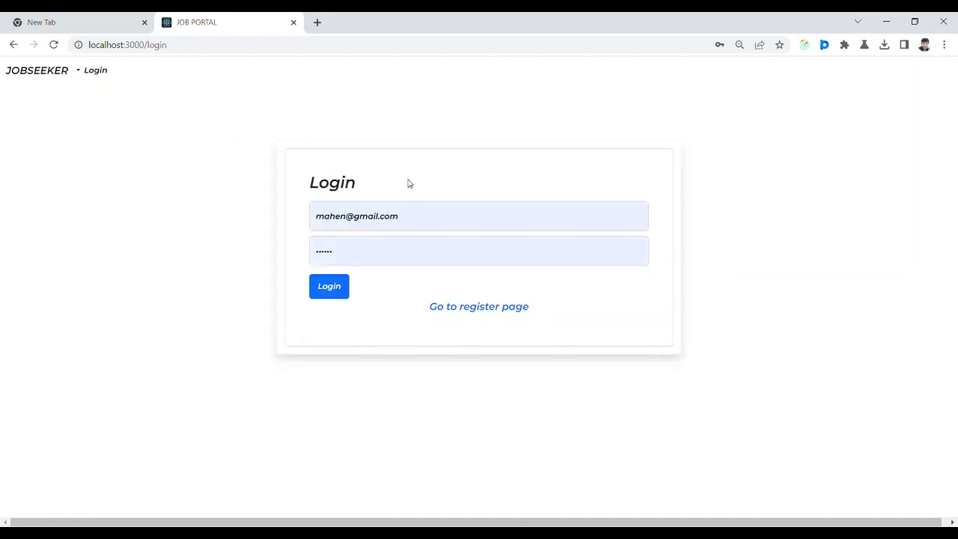
Replace the user part of the login e-mail with another account's name.
{"action": "left_click", "coordinate": [349, 222]}
{"action": "key", "text": "BackSpace"}
{"action": "key", "text": "BackSpace"}
{"action": "key", "text": "BackSpace"}
{"action": "key", "text": "BackSpace"}
{"action": "key", "text": "BackSpace"}
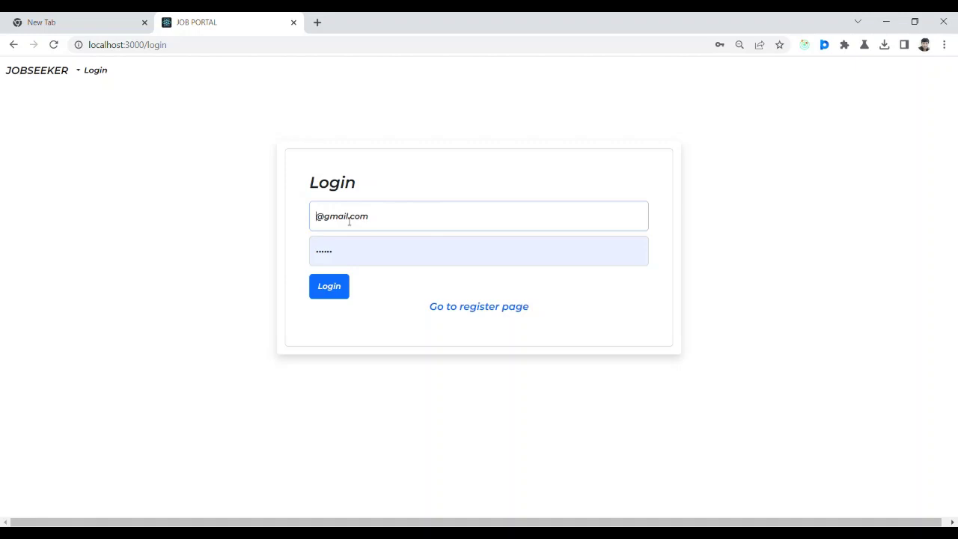
Sign in with the other account and dismiss the browser's saved-password prompt.
{"action": "left_click", "coordinate": [345, 294]}
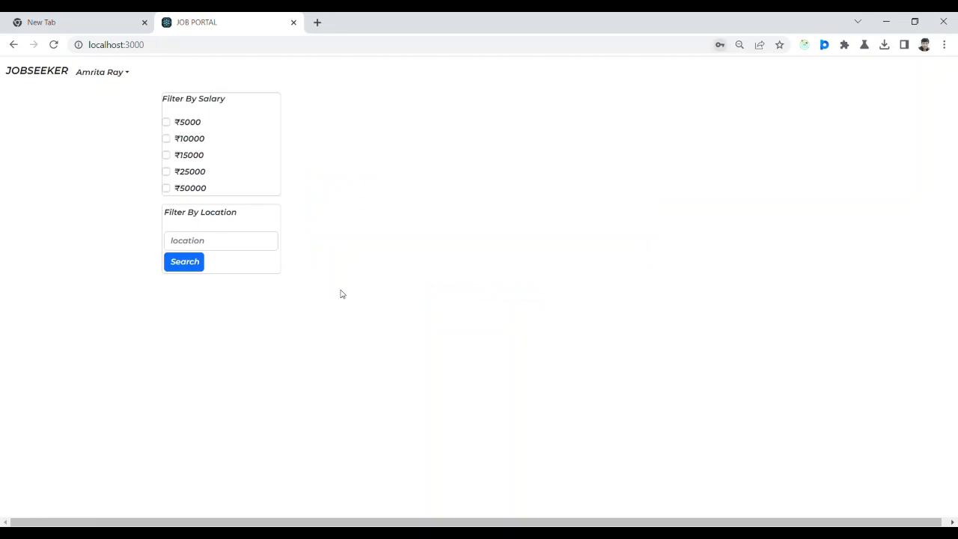
{"action": "left_click", "coordinate": [593, 230]}
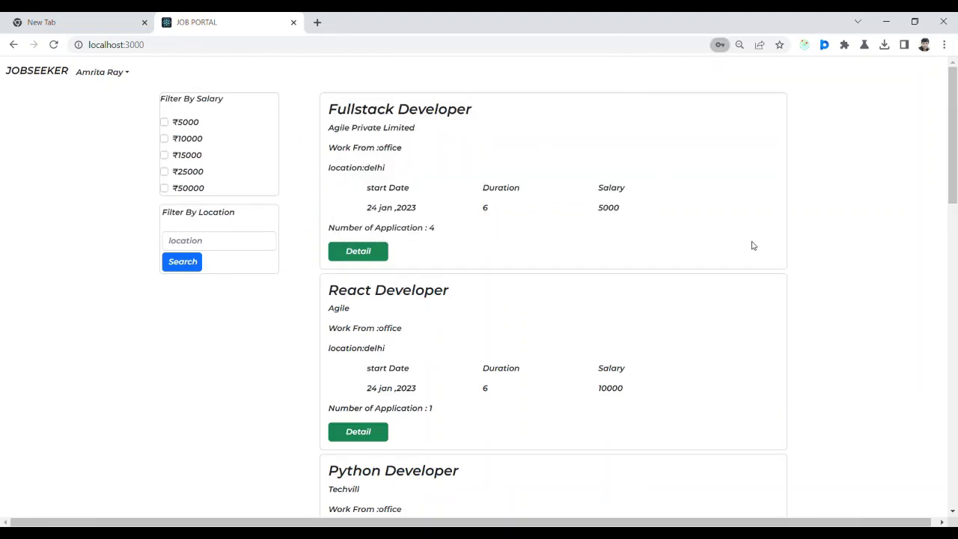
{"action": "left_click", "coordinate": [126, 74]}
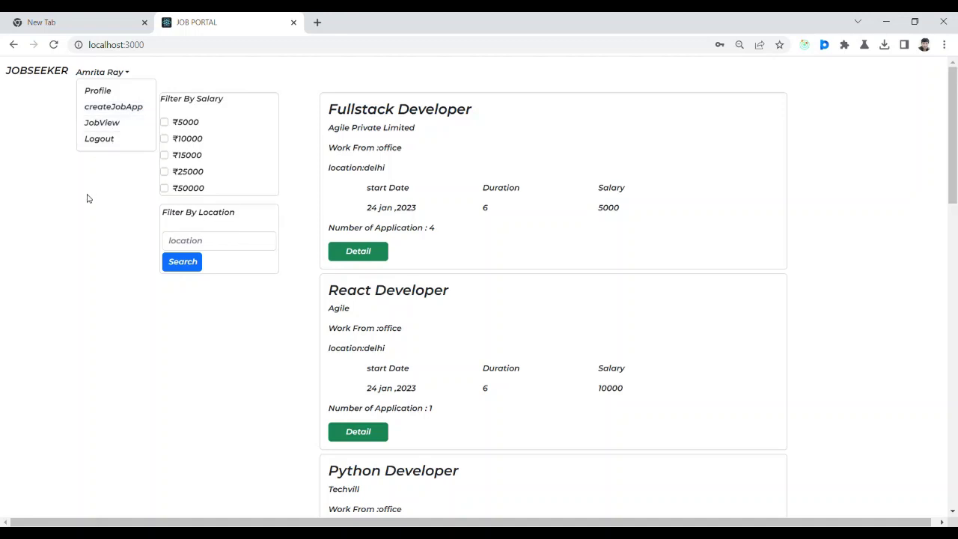
{"action": "left_click", "coordinate": [125, 200]}
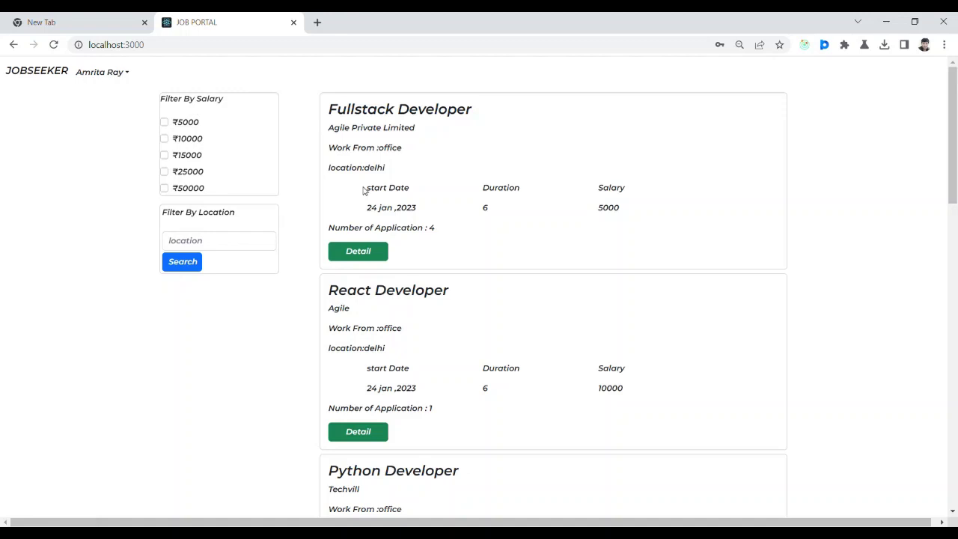
Check the Fullstack Developer job's details, then open JobView listing the recruiter's own posts.
{"action": "left_click", "coordinate": [383, 256]}
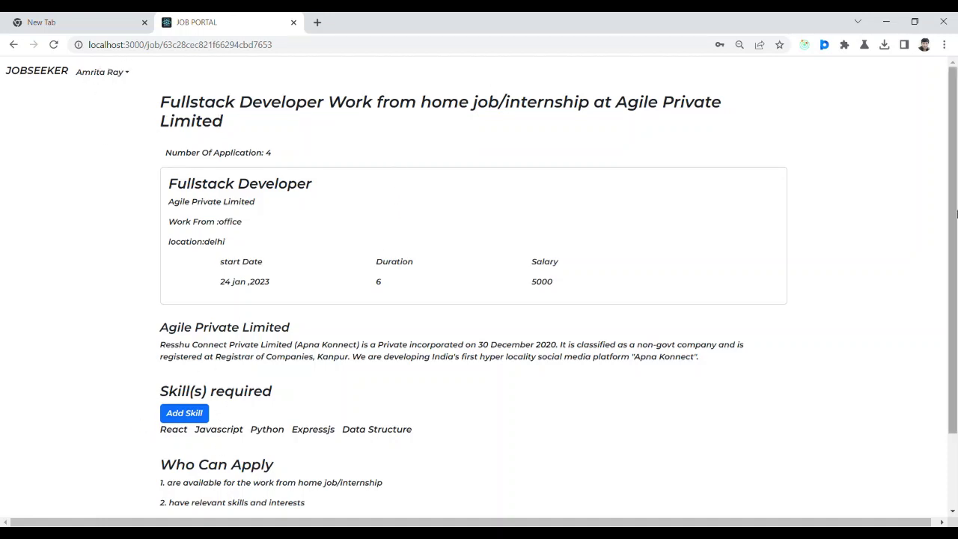
{"action": "scroll", "coordinate": [471, 449], "scroll_direction": "down", "scroll_amount": 2}
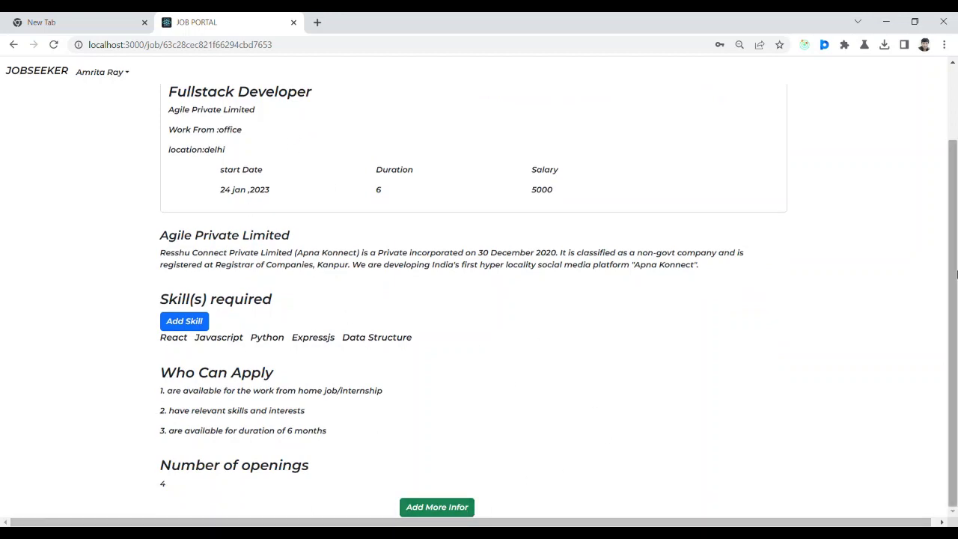
{"action": "scroll", "coordinate": [952, 322], "scroll_direction": "up", "scroll_amount": 2}
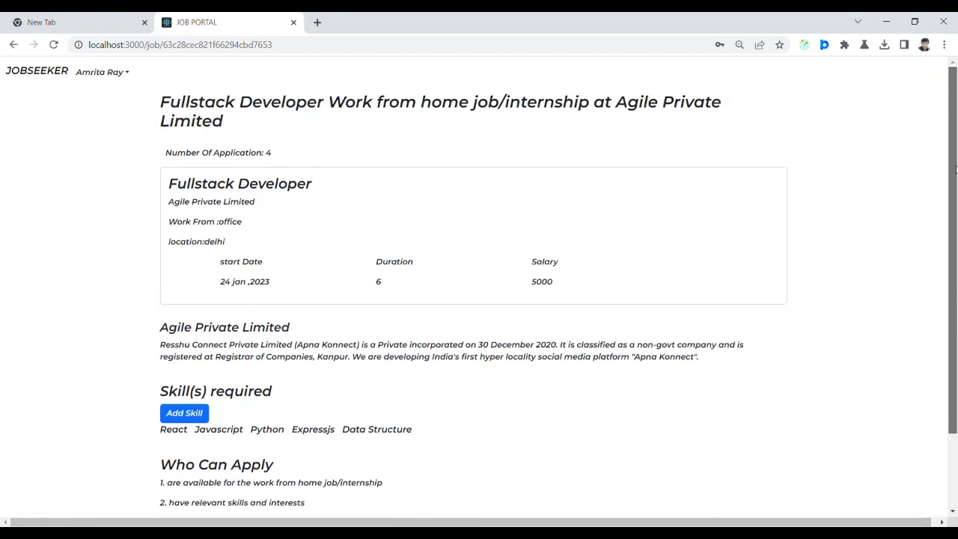
{"action": "left_click", "coordinate": [127, 75]}
{"action": "left_click", "coordinate": [109, 124]}
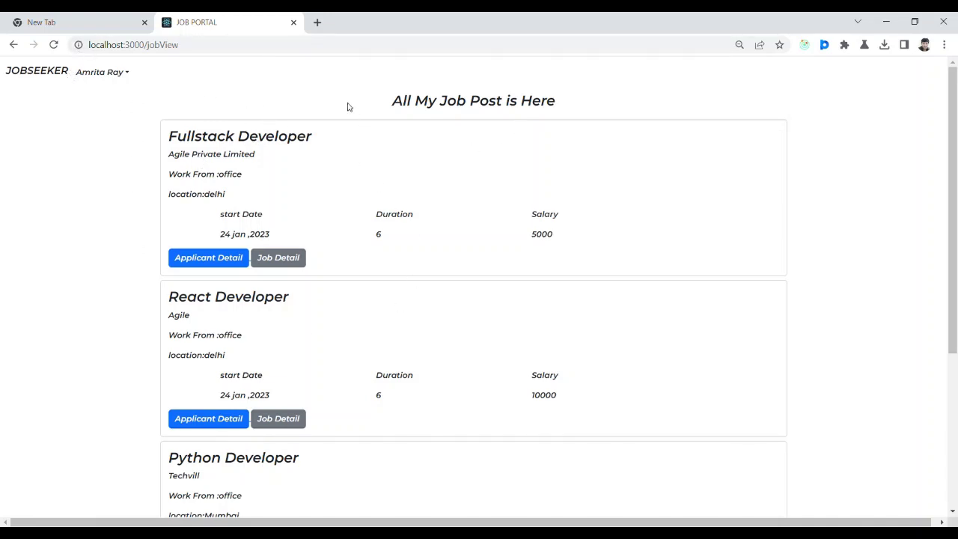
Open Applicant Detail for the Fullstack Developer post, showing 3 applicants.
{"action": "left_click_drag", "start_coordinate": [955, 161], "coordinate": [956, 161]}
{"action": "left_click", "coordinate": [217, 263]}
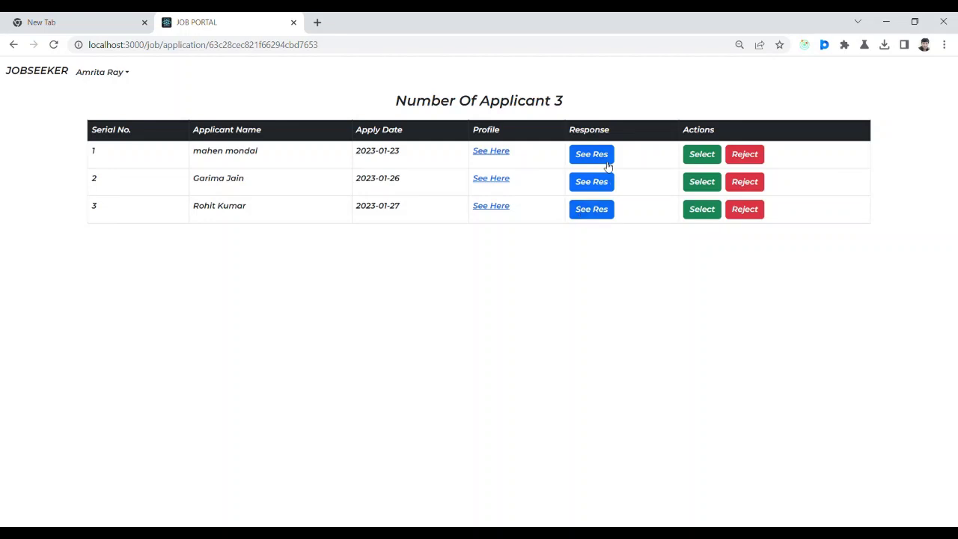
Read the first applicant's cover letter and availability, then browse their profile.
{"action": "left_click", "coordinate": [606, 162]}
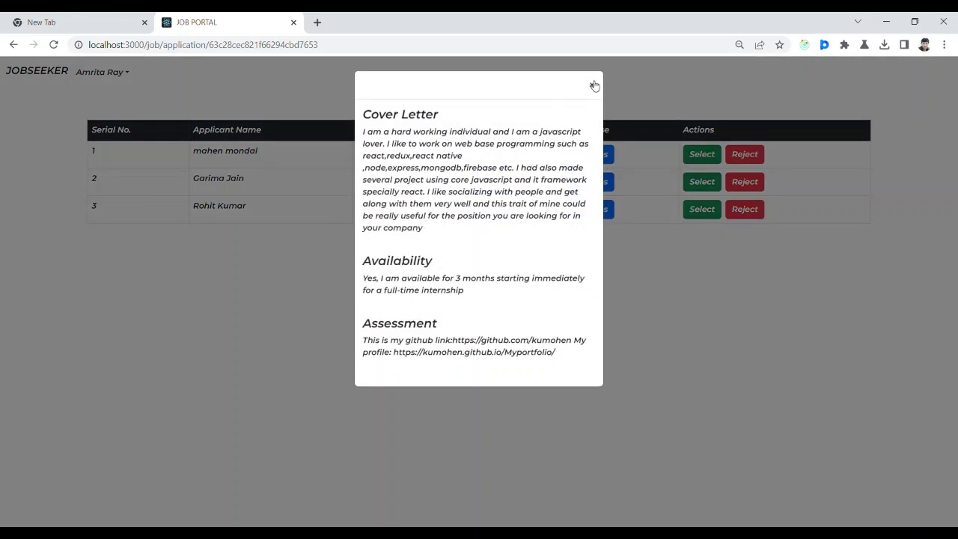
{"action": "left_click", "coordinate": [592, 85]}
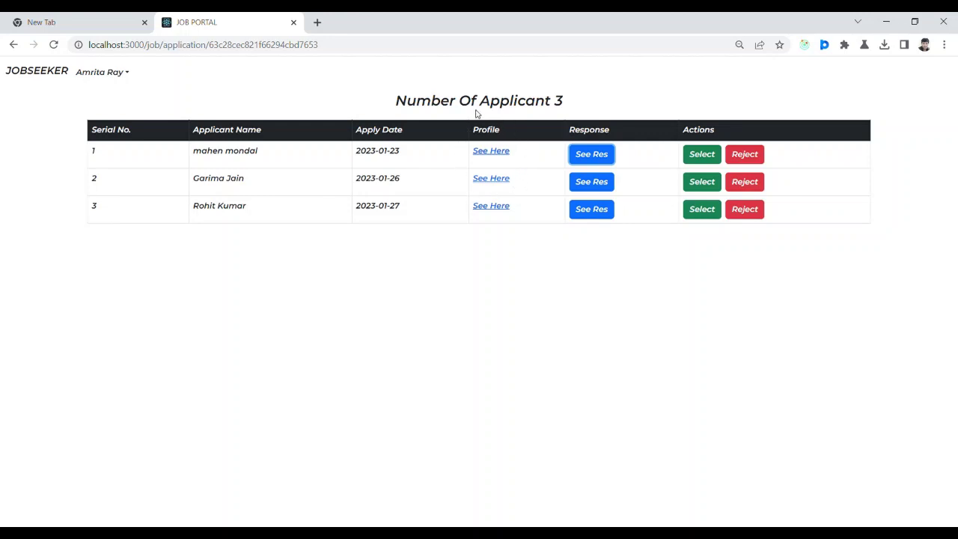
{"action": "left_click", "coordinate": [493, 153]}
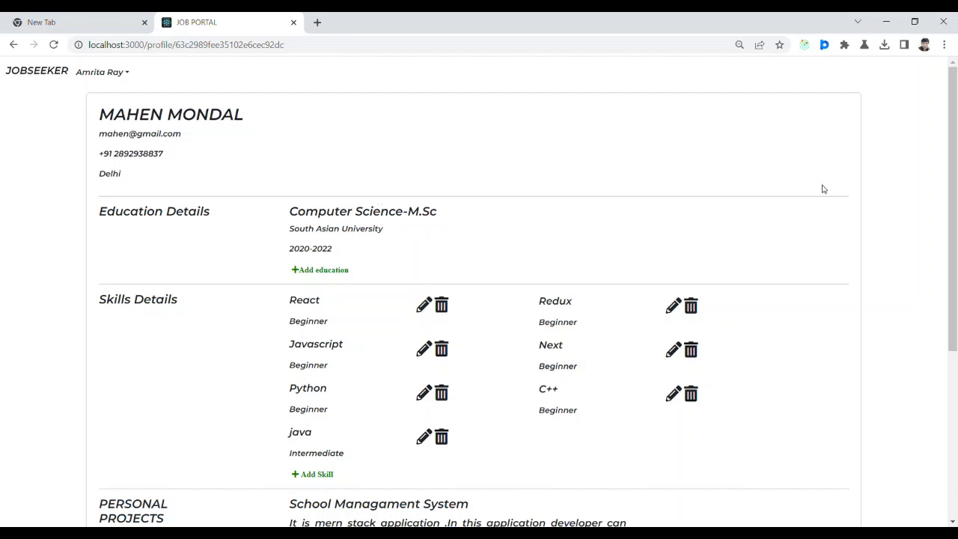
{"action": "left_click_drag", "start_coordinate": [956, 158], "coordinate": [954, 121]}
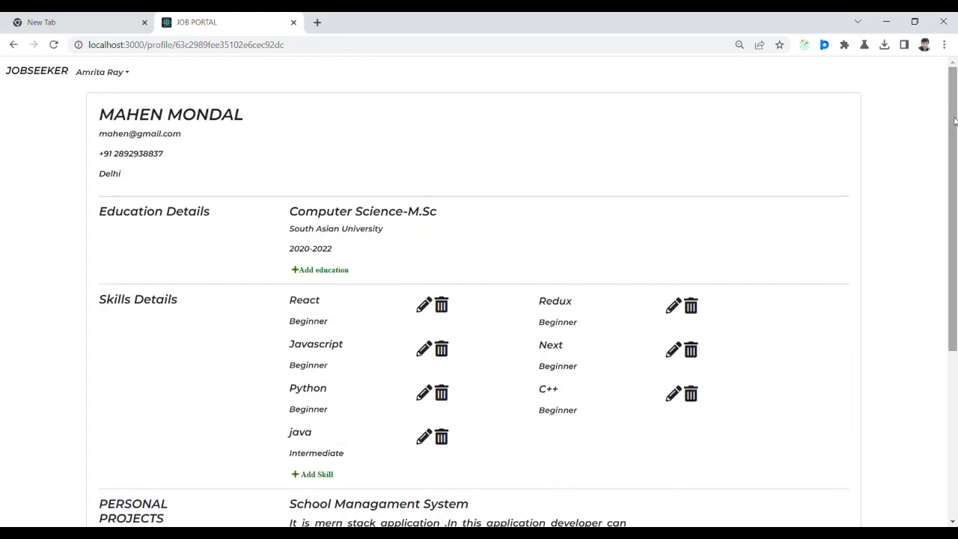
{"action": "left_click", "coordinate": [9, 46]}
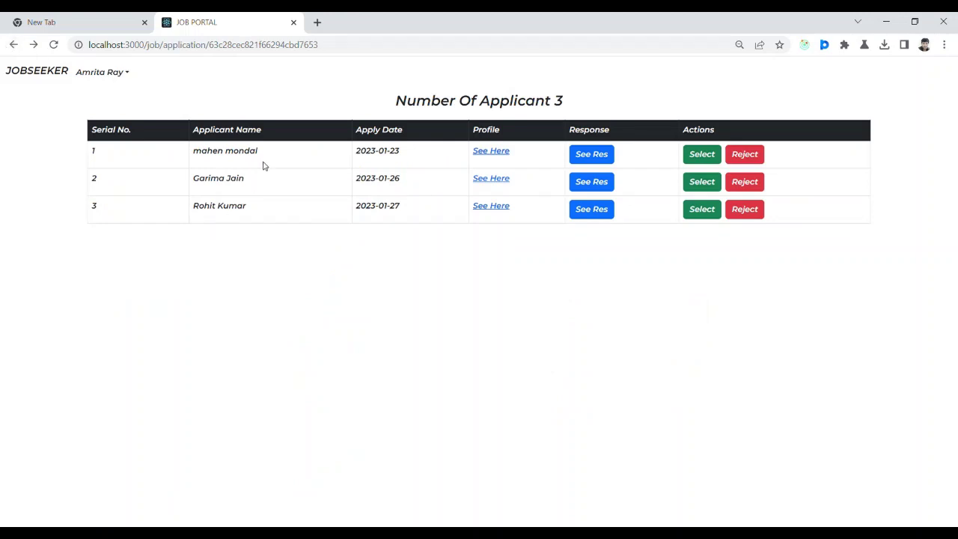
Open the second applicant's profile showing CS-BSC degree and React, Redux, Javascript skills.
{"action": "left_click", "coordinate": [491, 181]}
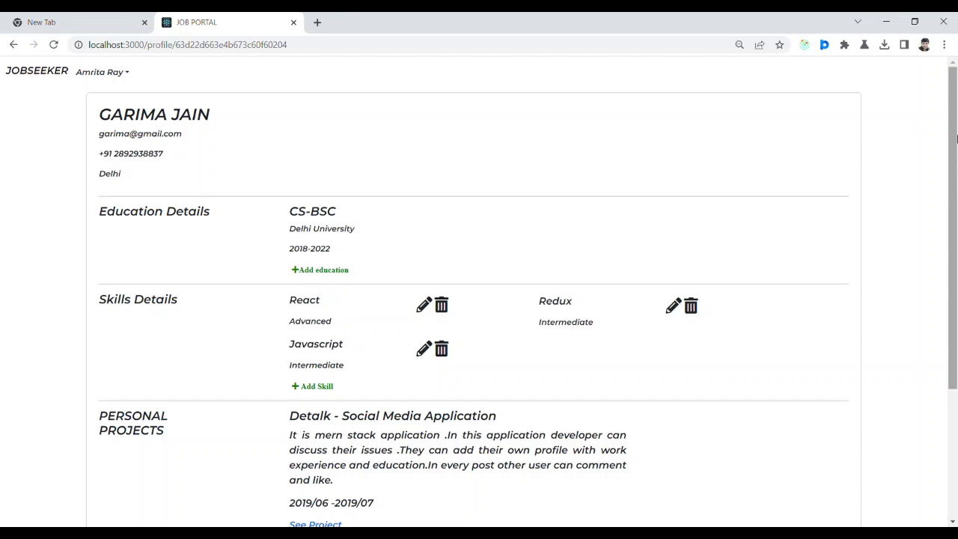
{"action": "scroll", "coordinate": [957, 137], "scroll_direction": "down", "scroll_amount": 3}
{"action": "scroll", "coordinate": [956, 136], "scroll_direction": "up", "scroll_amount": 3}
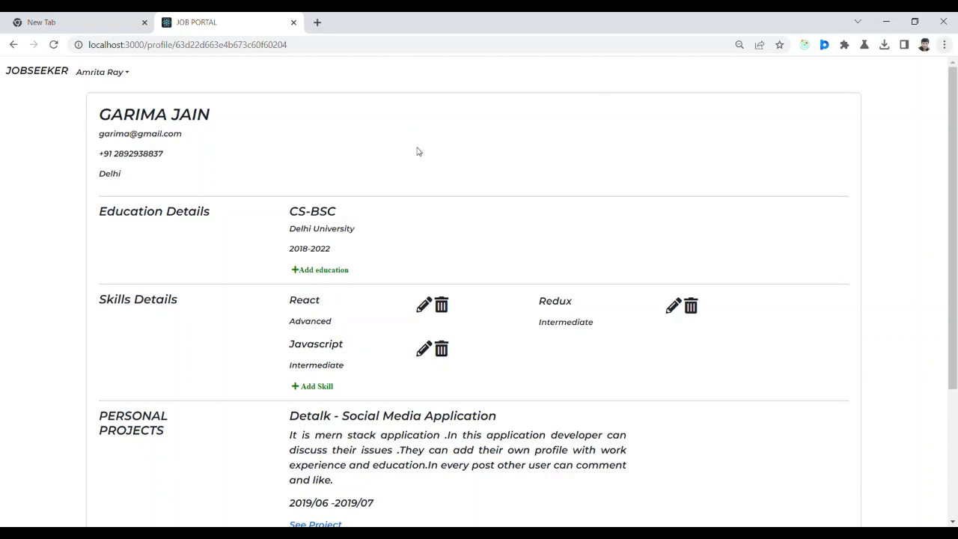
{"action": "left_click", "coordinate": [127, 74]}
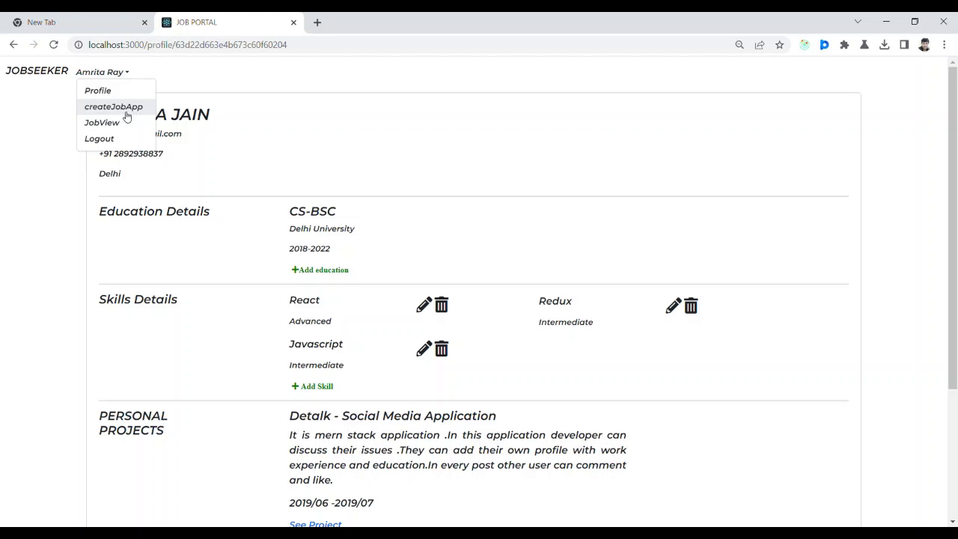
On createJobApp, enter title 'js job', company 'fm private limited', duration 4, salary 25000.
{"action": "left_click", "coordinate": [113, 107]}
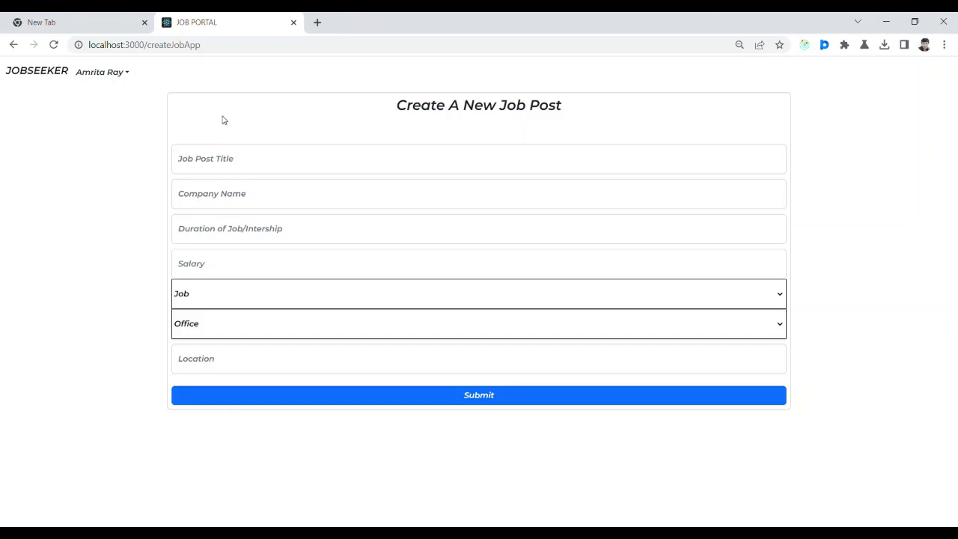
{"action": "left_click", "coordinate": [258, 167]}
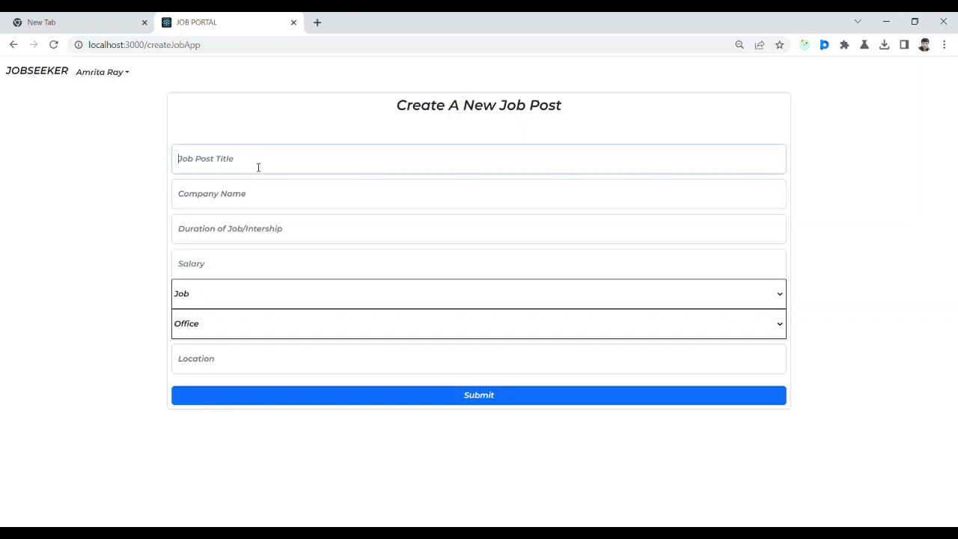
{"action": "type", "text": "I"}
{"action": "left_click", "coordinate": [250, 197]}
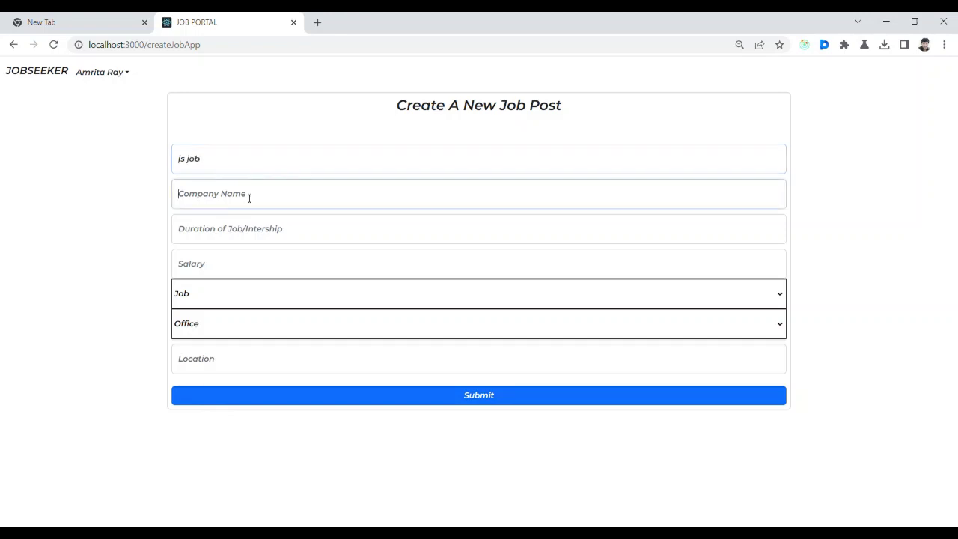
{"action": "type", "text": "fm private limited"}
{"action": "left_click", "coordinate": [253, 235]}
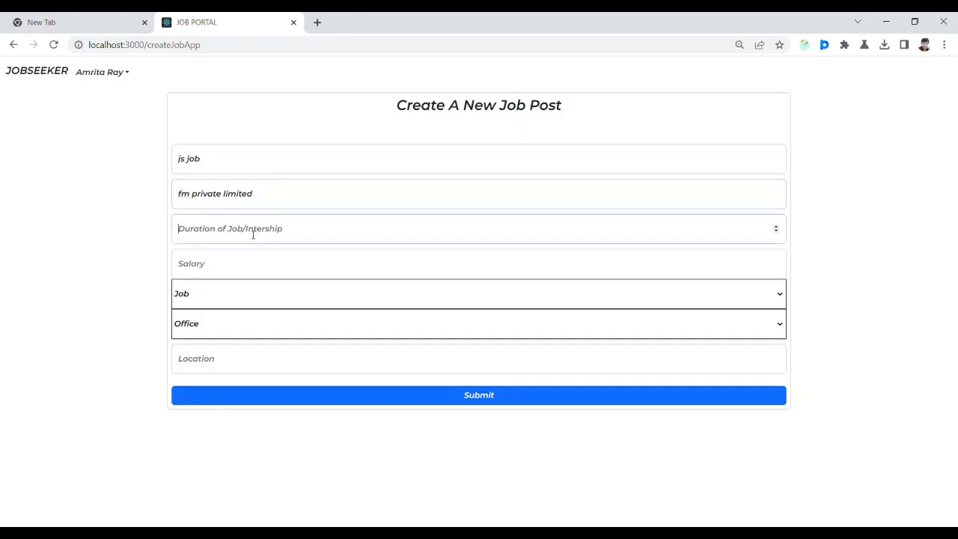
{"action": "type", "text": "4"}
{"action": "left_click", "coordinate": [231, 272]}
{"action": "type", "text": "25000"}
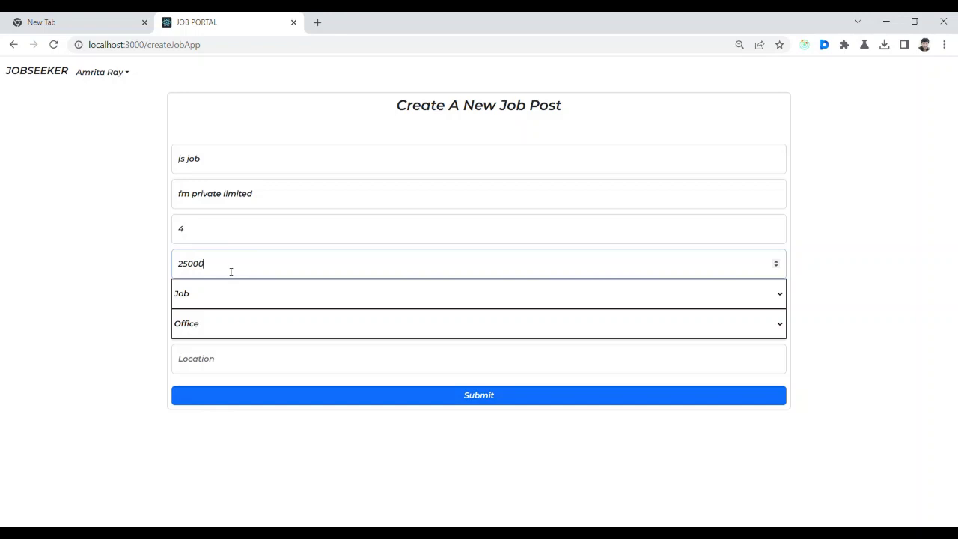
Set position Internship, work mode Hybrid/Both, location delhi, and submit the post.
{"action": "left_click", "coordinate": [228, 293]}
{"action": "left_click", "coordinate": [222, 328]}
{"action": "left_click", "coordinate": [220, 366]}
{"action": "left_click", "coordinate": [265, 370]}
{"action": "type", "text": "delhi"}
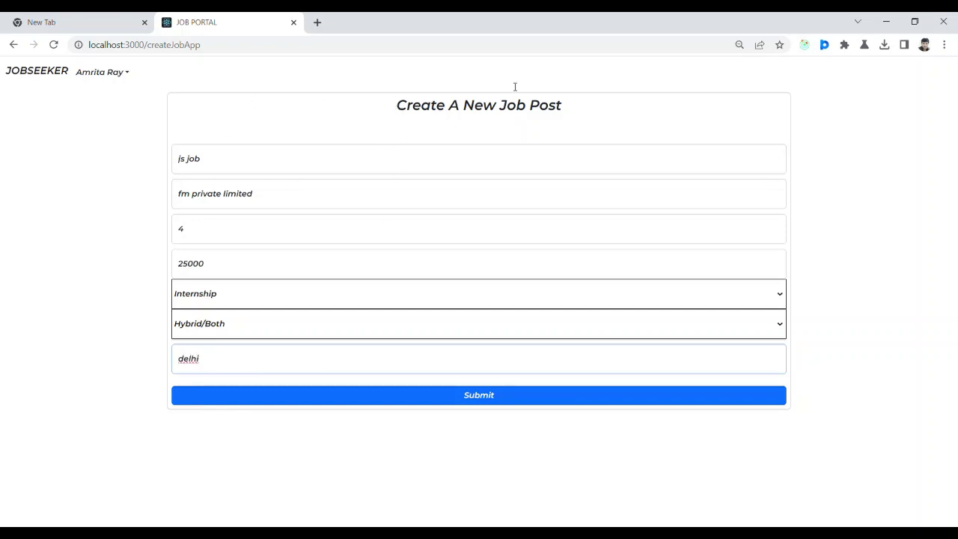
{"action": "left_click", "coordinate": [485, 398]}
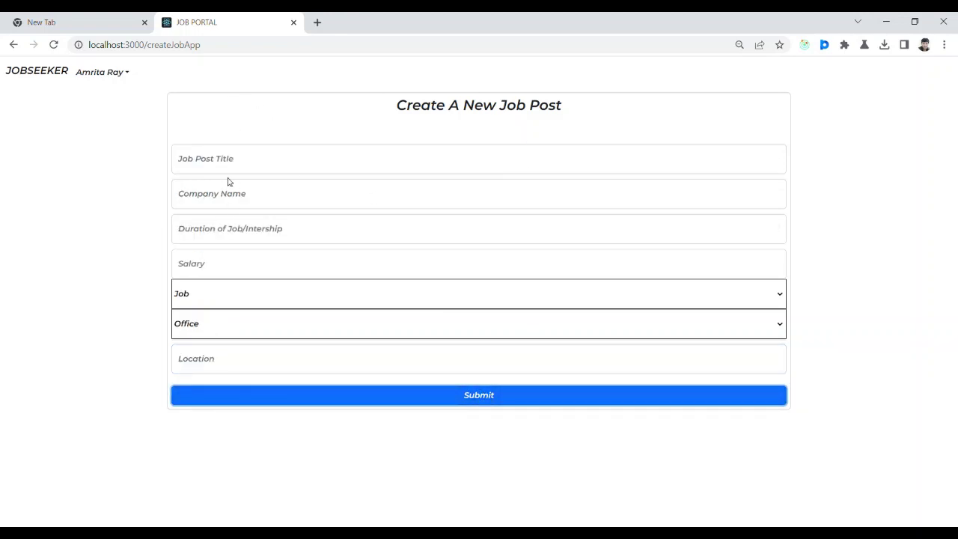
Open the new js job's detail page from the bottom of the home listings.
{"action": "left_click", "coordinate": [46, 75]}
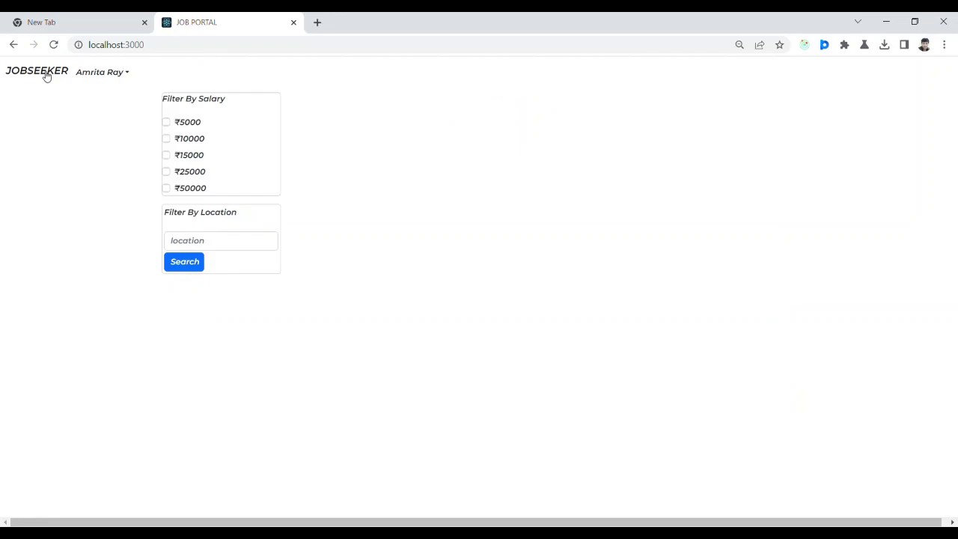
{"action": "left_click_drag", "start_coordinate": [956, 133], "coordinate": [955, 452]}
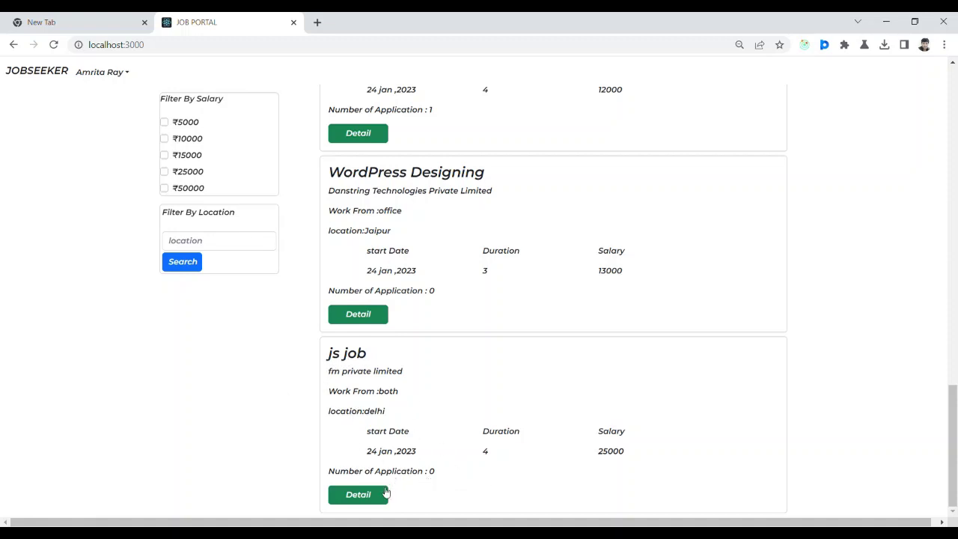
{"action": "left_click", "coordinate": [358, 496]}
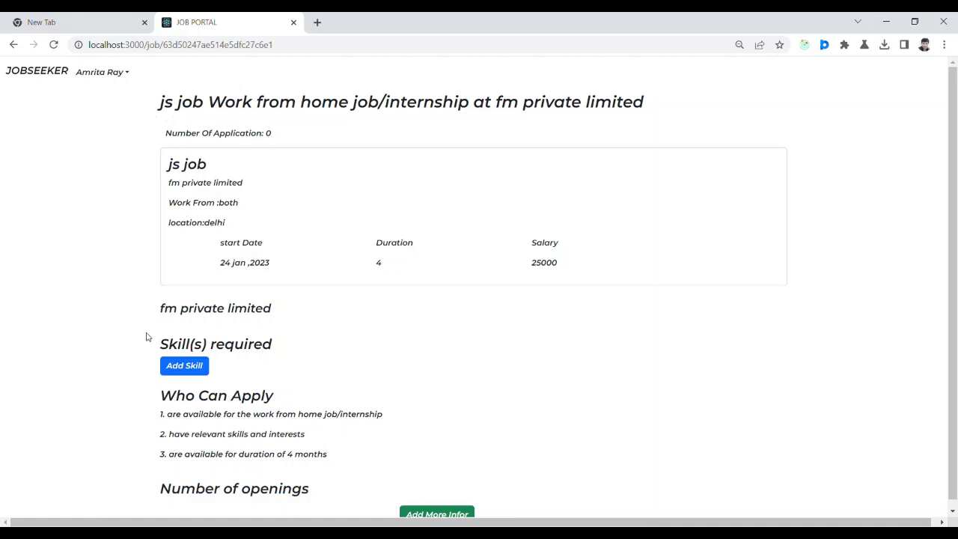
Add javascript as a required skill for the js job and reload to confirm it.
{"action": "left_click", "coordinate": [201, 367]}
{"action": "left_click", "coordinate": [455, 131]}
{"action": "type", "text": "javacript"}
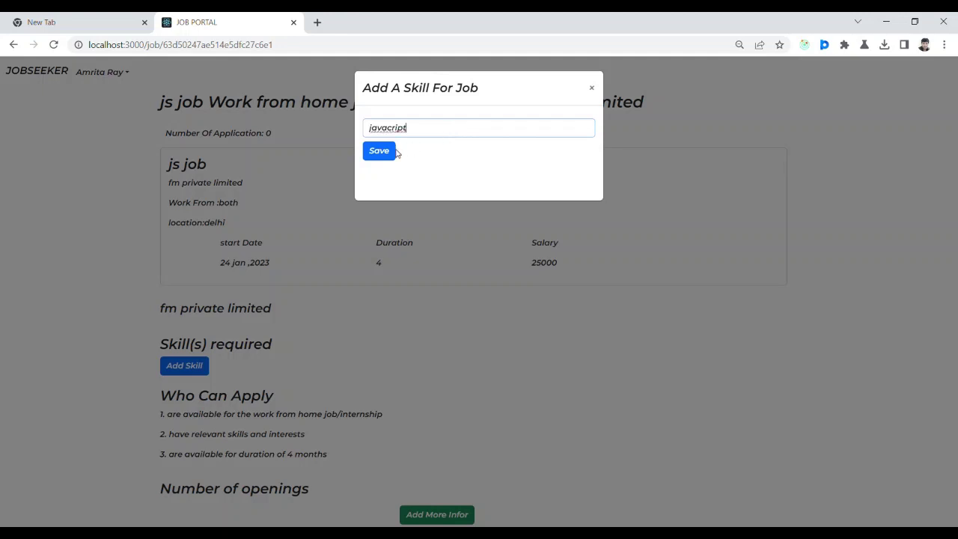
{"action": "left_click", "coordinate": [392, 151]}
{"action": "left_click", "coordinate": [392, 152]}
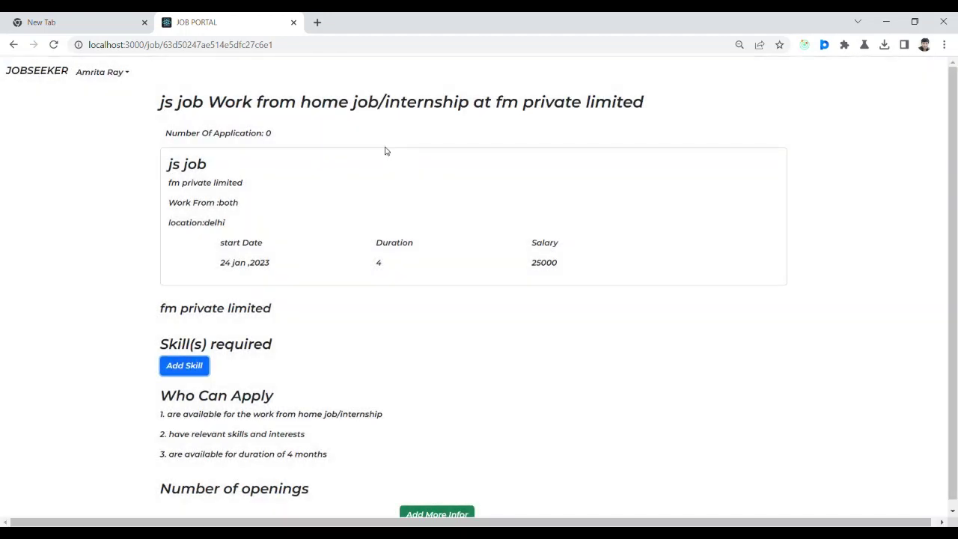
{"action": "left_click", "coordinate": [54, 45]}
{"action": "double_click", "coordinate": [182, 383]}
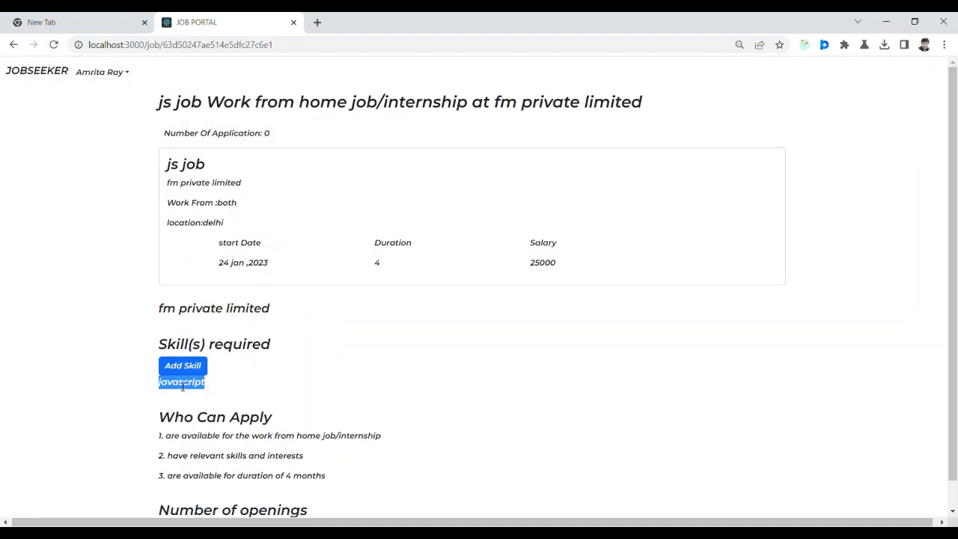
{"action": "left_click", "coordinate": [305, 385]}
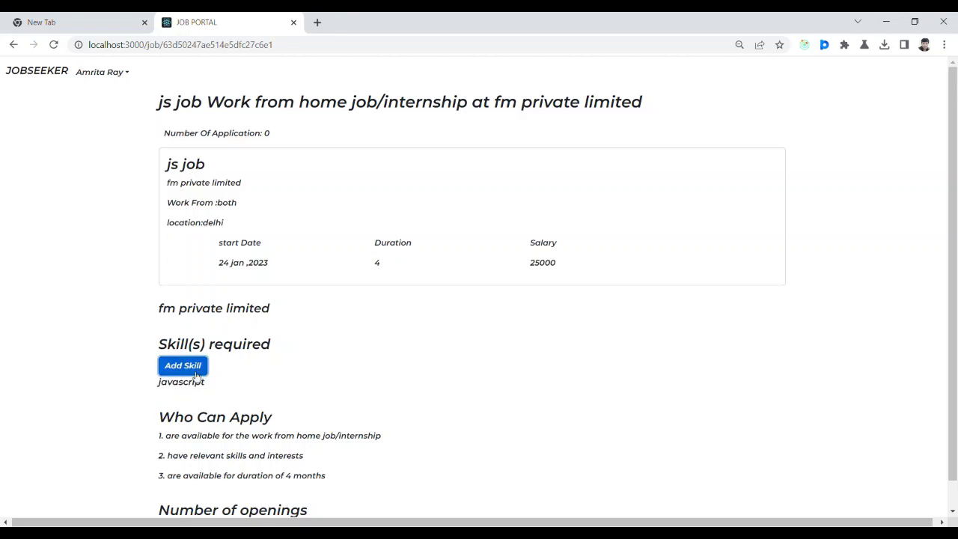
Add react as a second required skill and reload the job page.
{"action": "left_click", "coordinate": [192, 371]}
{"action": "type", "text": "re"}
{"action": "left_click", "coordinate": [390, 155]}
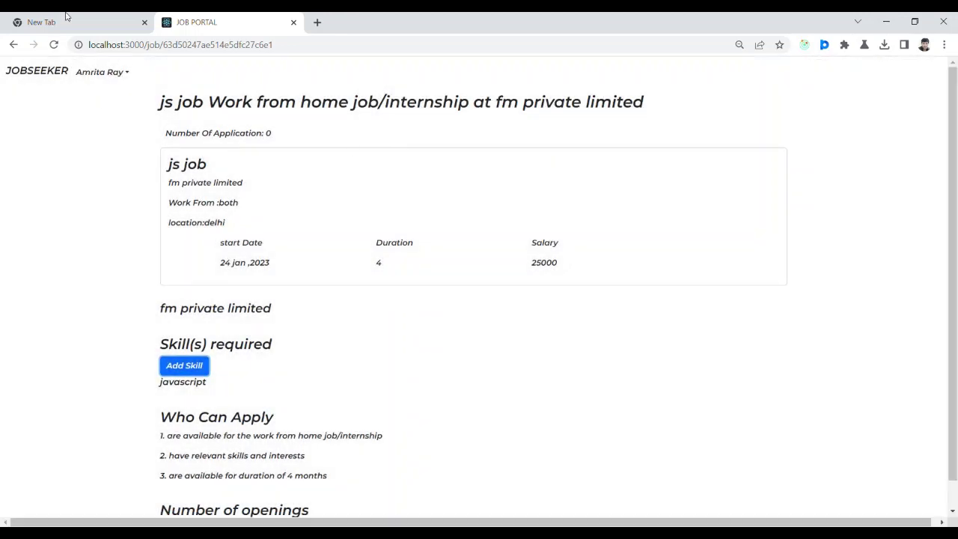
{"action": "left_click", "coordinate": [54, 44]}
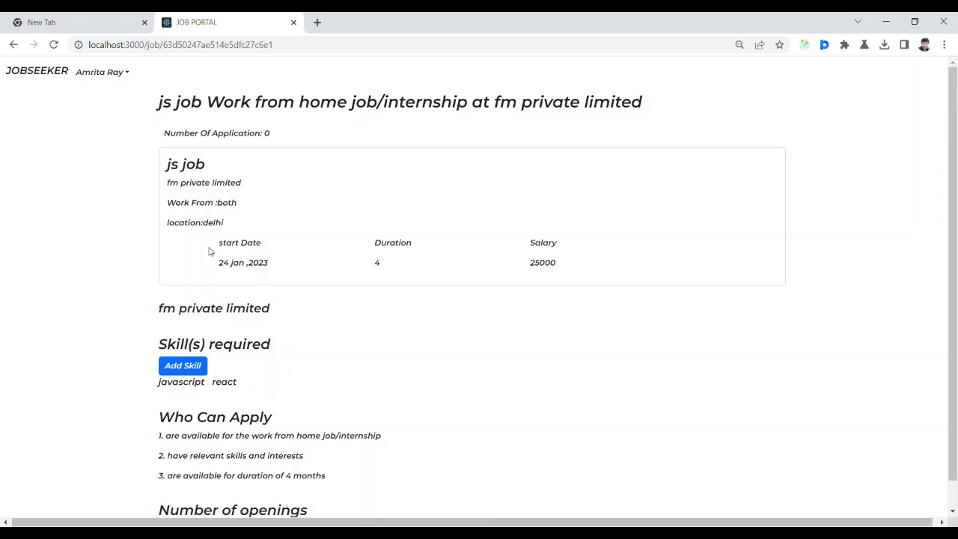
{"action": "scroll", "coordinate": [955, 187], "scroll_direction": "down", "scroll_amount": 1}
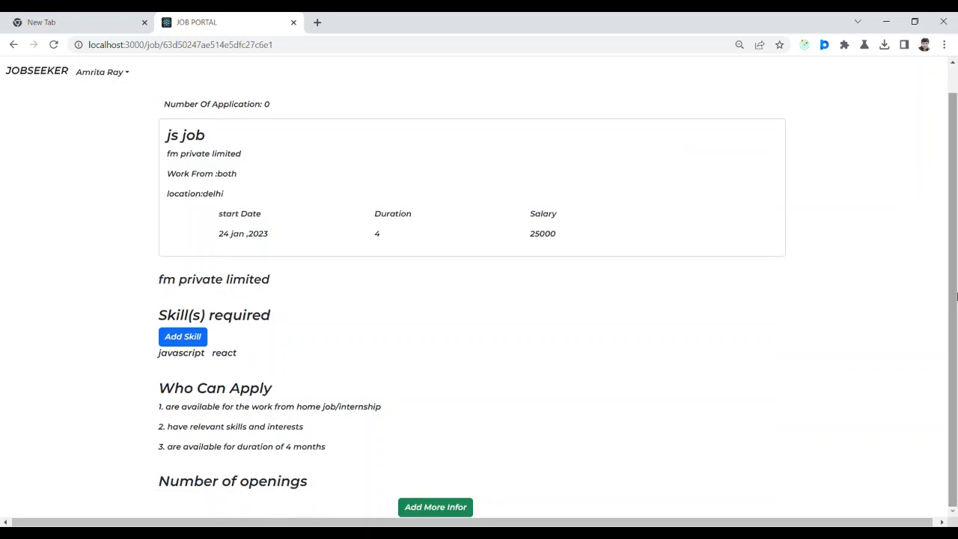
Fill the js job's extra info with 'jk', 3 positions and benefits 'jjkkkh', save, and reload.
{"action": "left_click", "coordinate": [449, 508]}
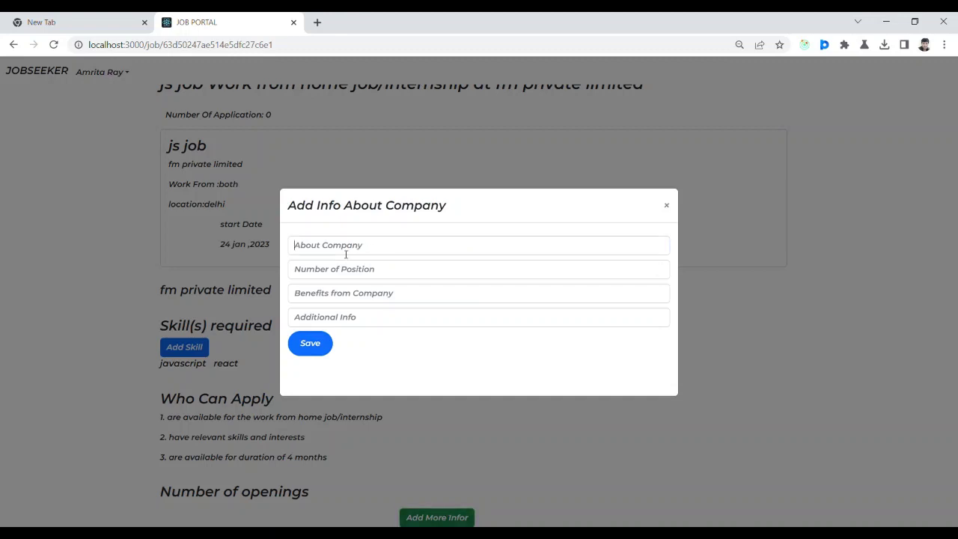
{"action": "type", "text": "jkklll"}
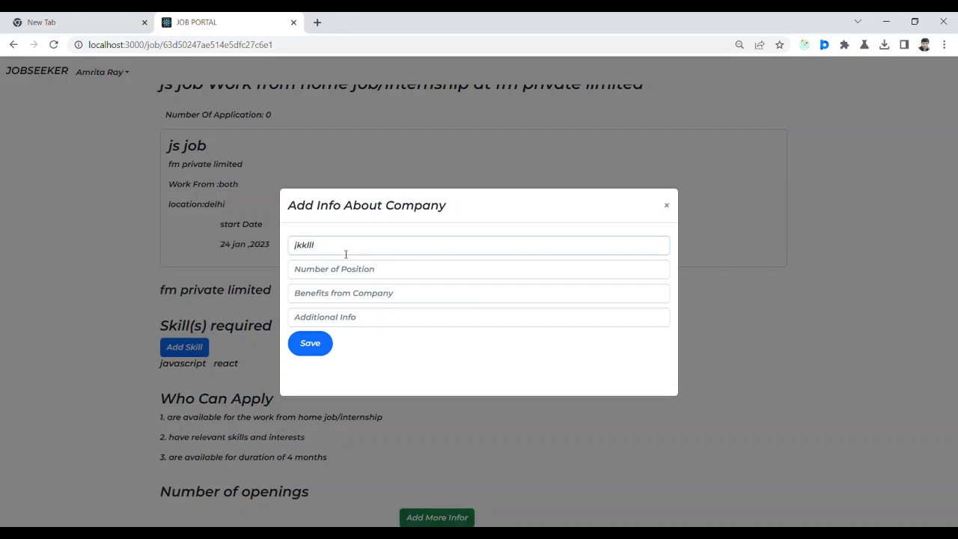
{"action": "left_click", "coordinate": [375, 278]}
{"action": "type", "text": "3"}
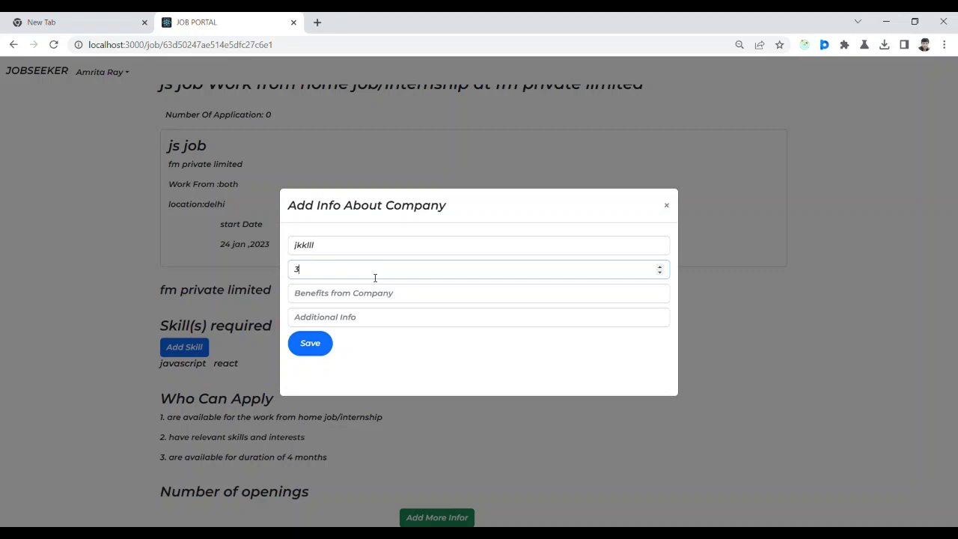
{"action": "left_click", "coordinate": [361, 302]}
{"action": "type", "text": "jjk"}
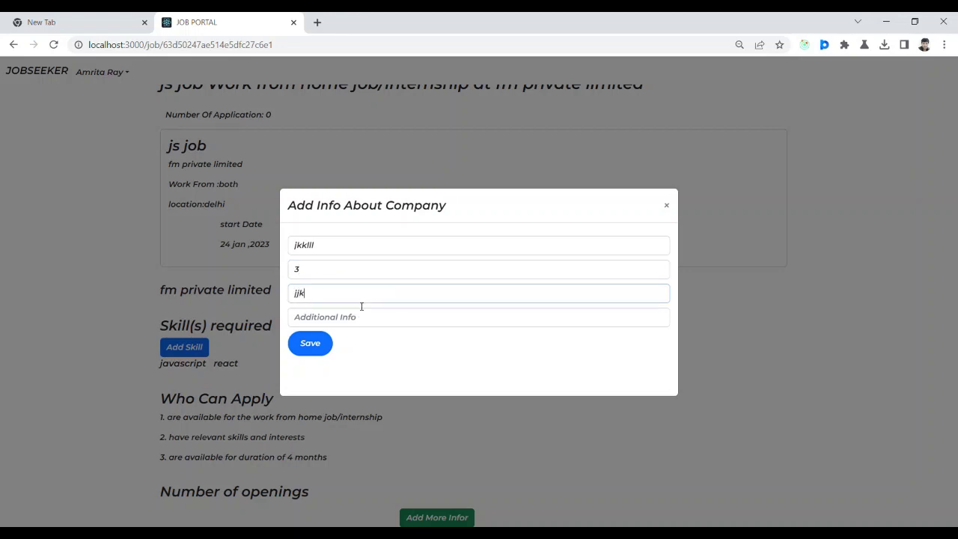
{"action": "type", "text": "kkhjllll"}
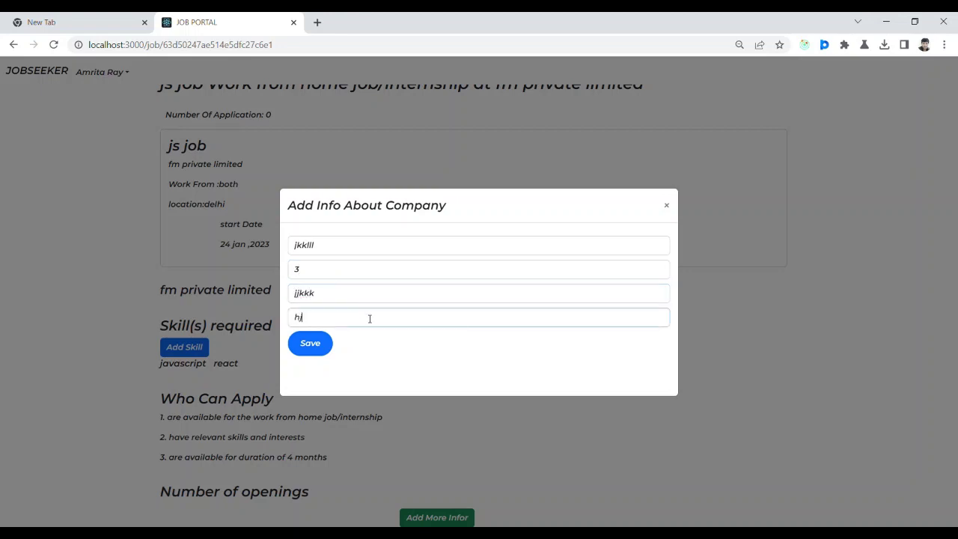
{"action": "left_click", "coordinate": [310, 343]}
{"action": "scroll", "coordinate": [953, 408], "scroll_direction": "up", "scroll_amount": 1}
{"action": "scroll", "coordinate": [928, 426], "scroll_direction": "down", "scroll_amount": 1}
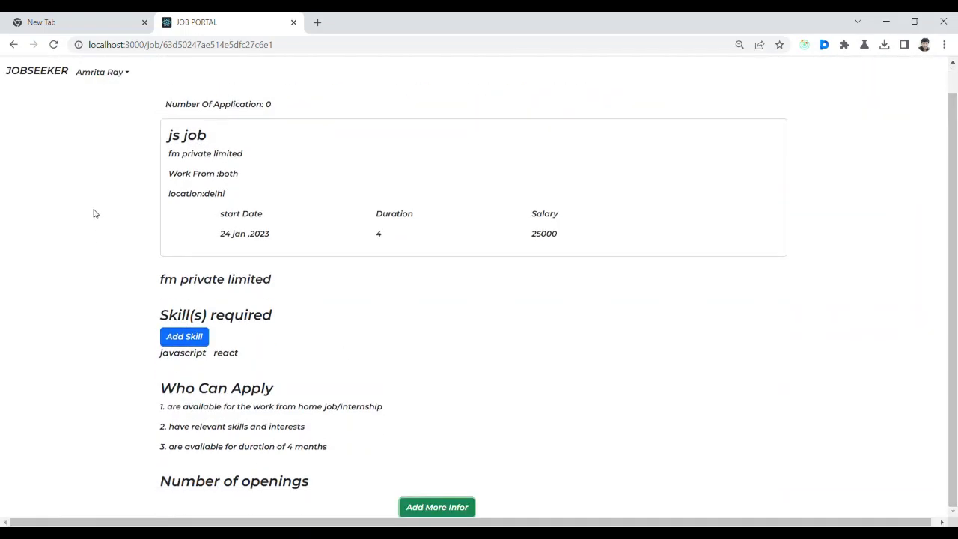
{"action": "left_click", "coordinate": [54, 45]}
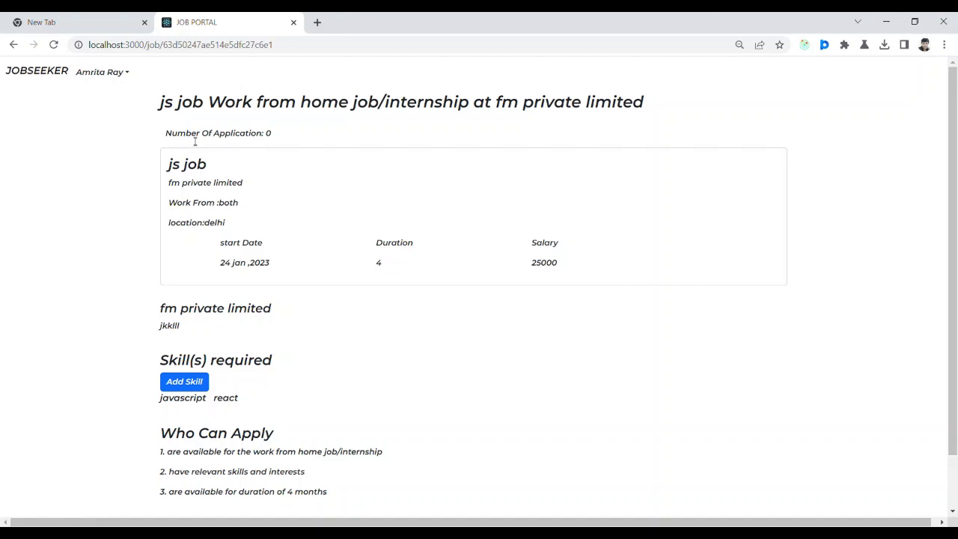
Scroll through the js job page's company info, skills and applicant criteria, then open the account menu.
{"action": "scroll", "coordinate": [954, 349], "scroll_direction": "down", "scroll_amount": 1}
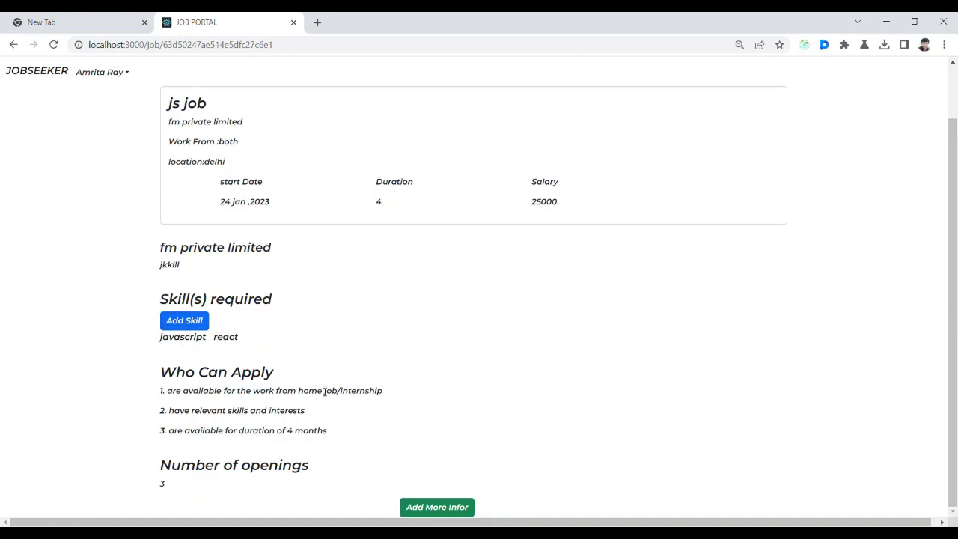
{"action": "scroll", "coordinate": [327, 269], "scroll_direction": "up", "scroll_amount": 1}
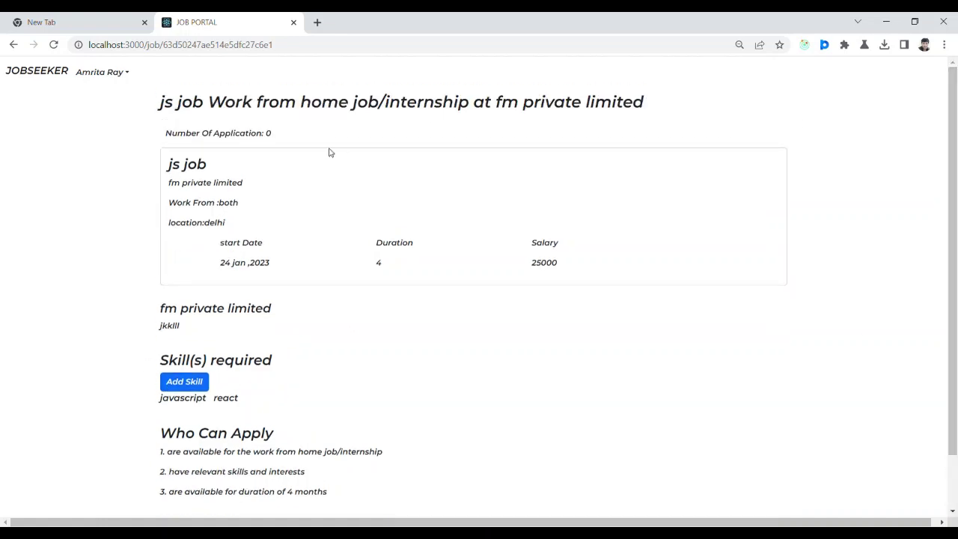
{"action": "left_click", "coordinate": [126, 73]}
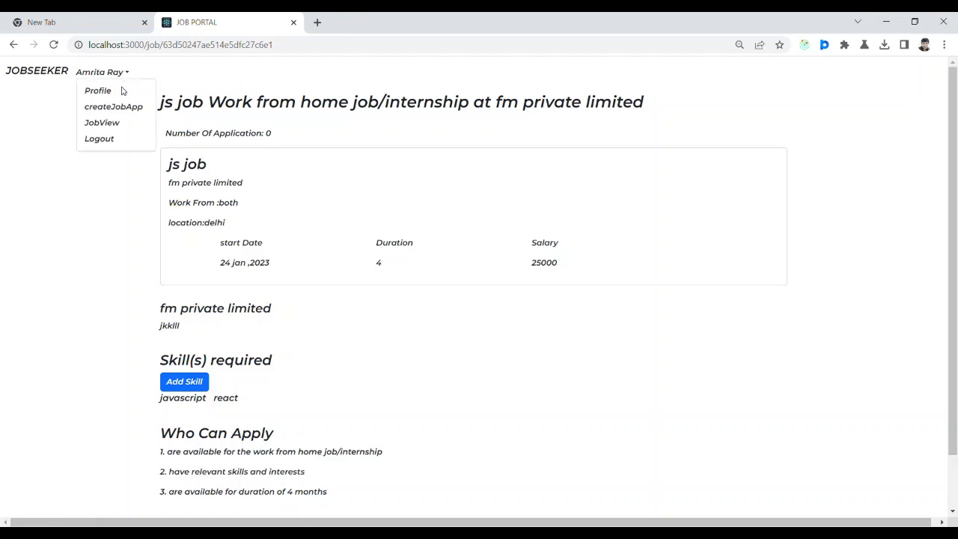
Open JobView and scroll the posted-jobs list down to the js job post and back.
{"action": "left_click", "coordinate": [109, 123]}
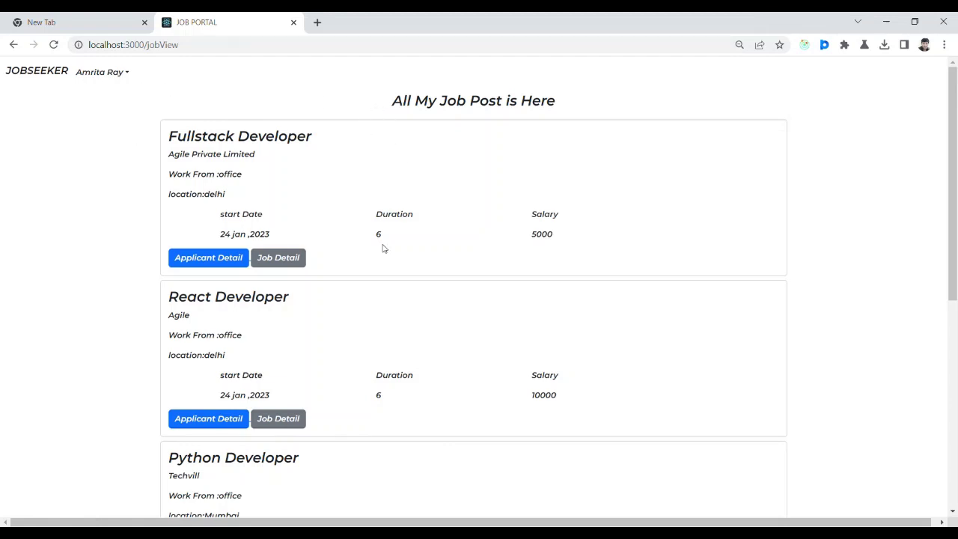
{"action": "left_click_drag", "start_coordinate": [954, 150], "coordinate": [956, 355]}
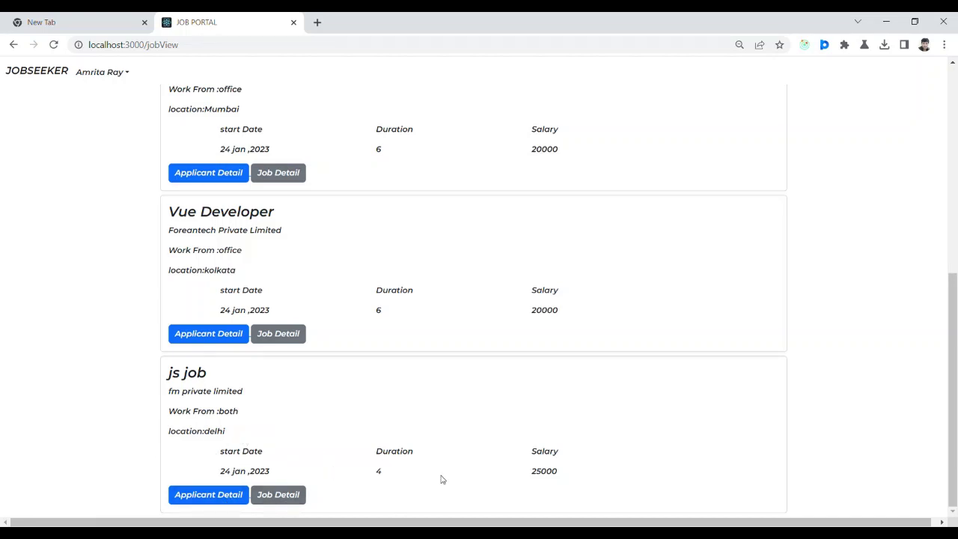
{"action": "scroll", "coordinate": [383, 465], "scroll_direction": "up", "scroll_amount": 5}
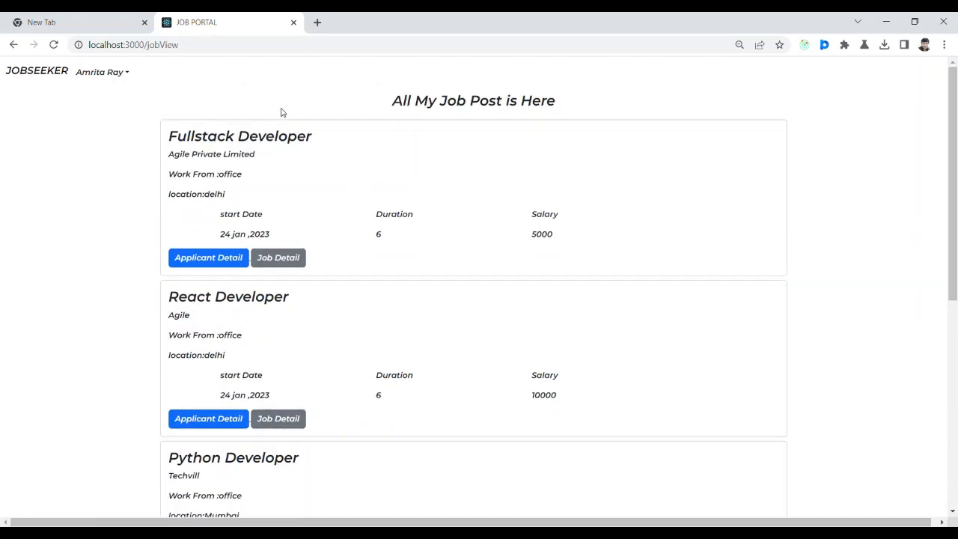
Return to the job listings home page and log out of the recruiter account.
{"action": "left_click", "coordinate": [52, 73]}
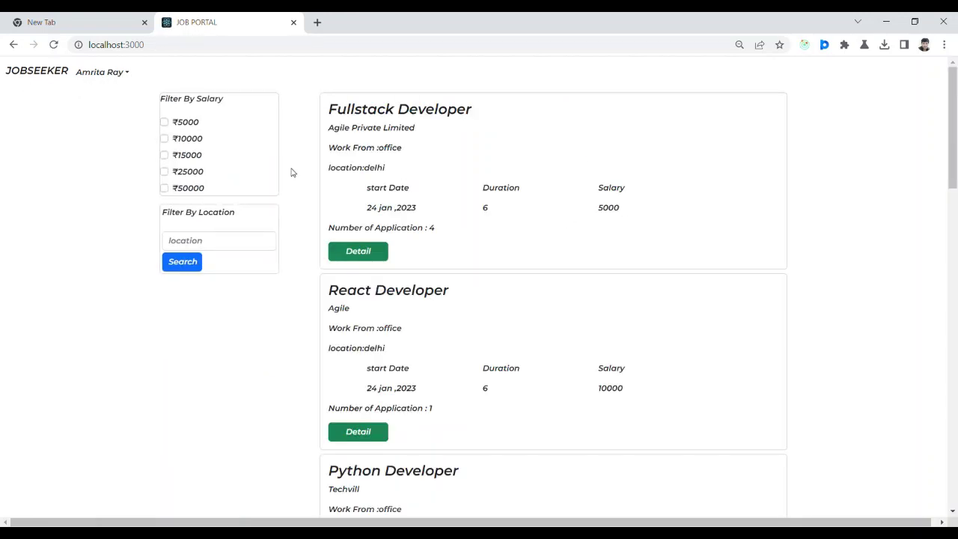
{"action": "left_click", "coordinate": [127, 73]}
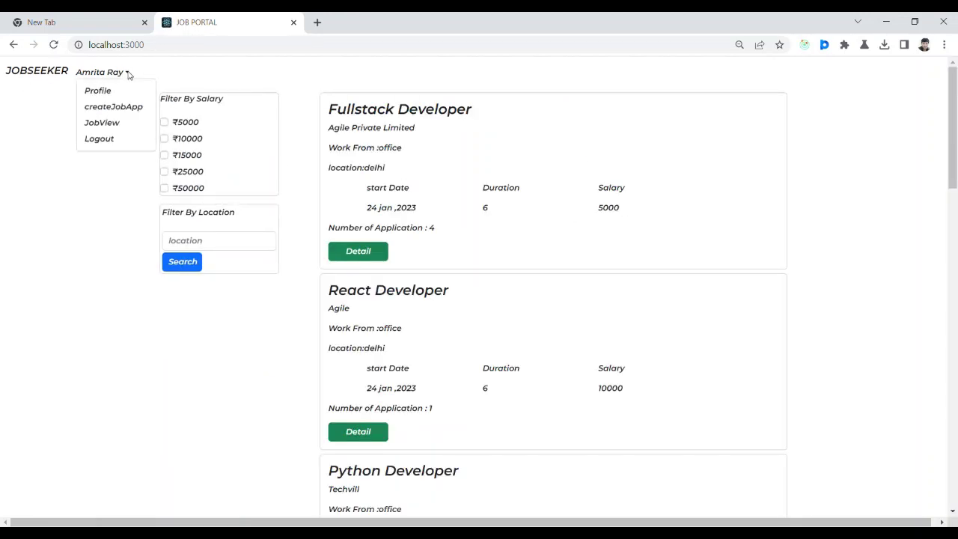
{"action": "left_click", "coordinate": [103, 141]}
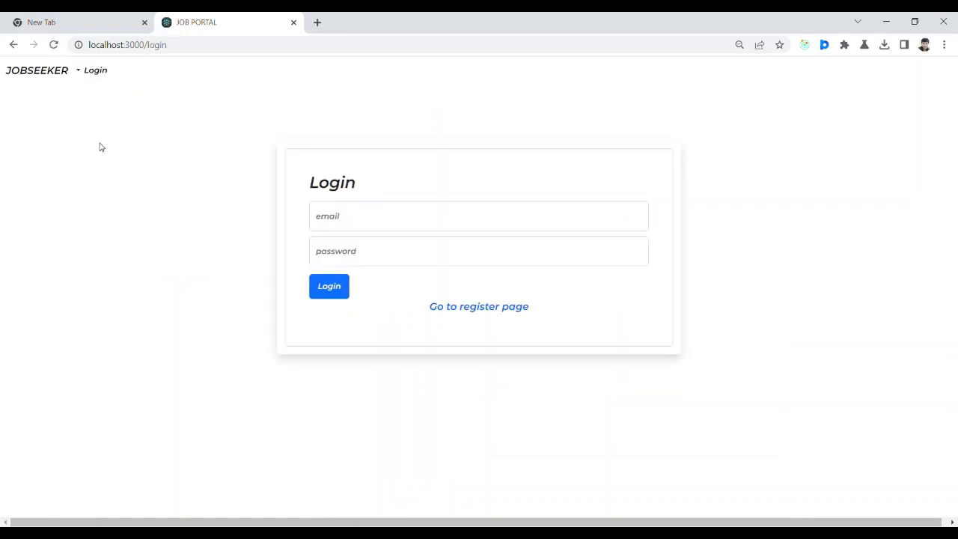
Sign in with the candidate's saved login and scroll the listings down to the js job.
{"action": "left_click", "coordinate": [333, 222]}
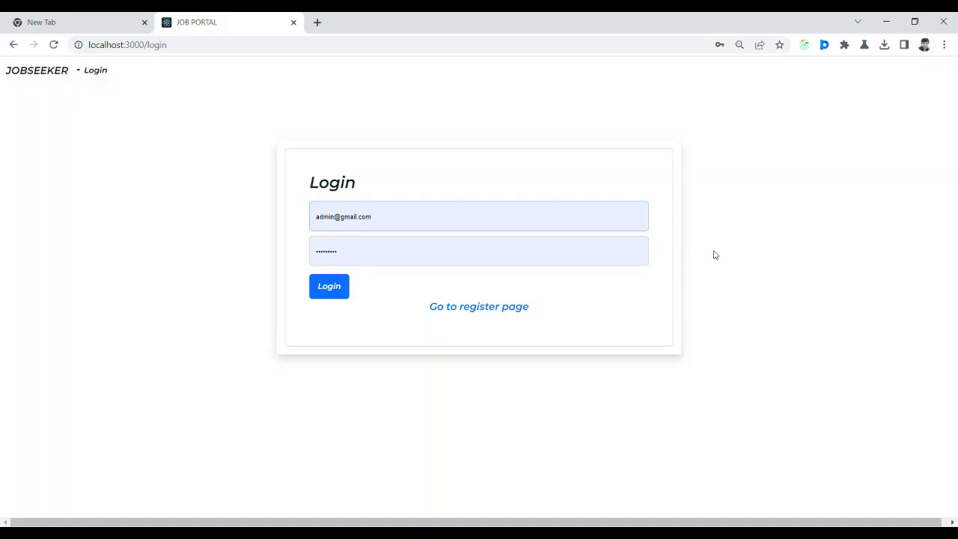
{"action": "key", "text": "Down"}
{"action": "key", "text": "Return"}
{"action": "left_click", "coordinate": [321, 297]}
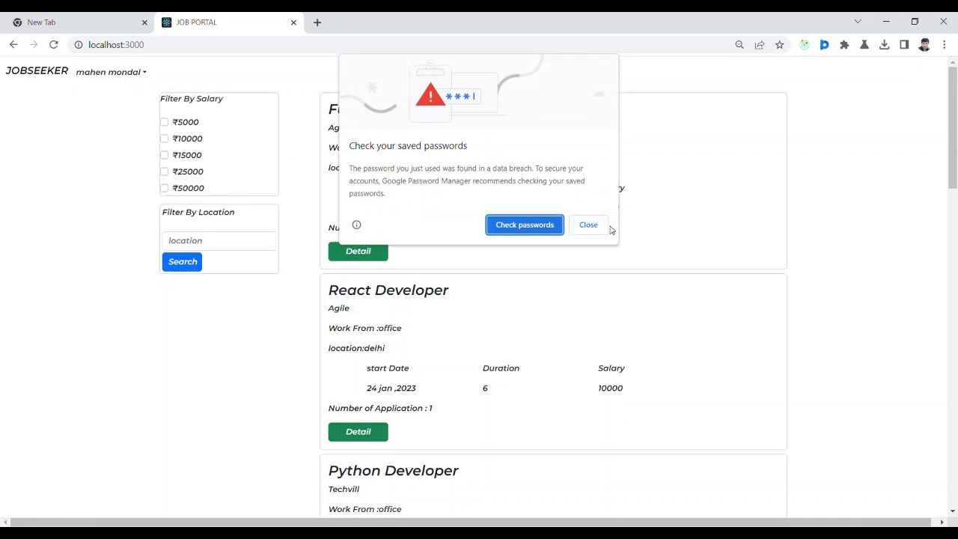
{"action": "left_click", "coordinate": [588, 225]}
{"action": "left_click_drag", "start_coordinate": [953, 179], "coordinate": [954, 501]}
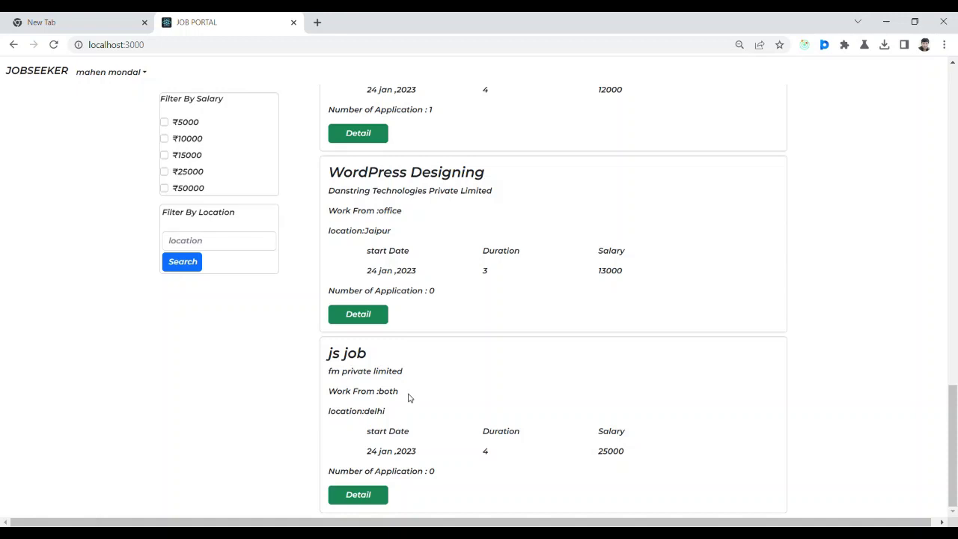
Apply to the js job with cover letter 'jk' and availability '6h', and submit.
{"action": "left_click", "coordinate": [369, 496]}
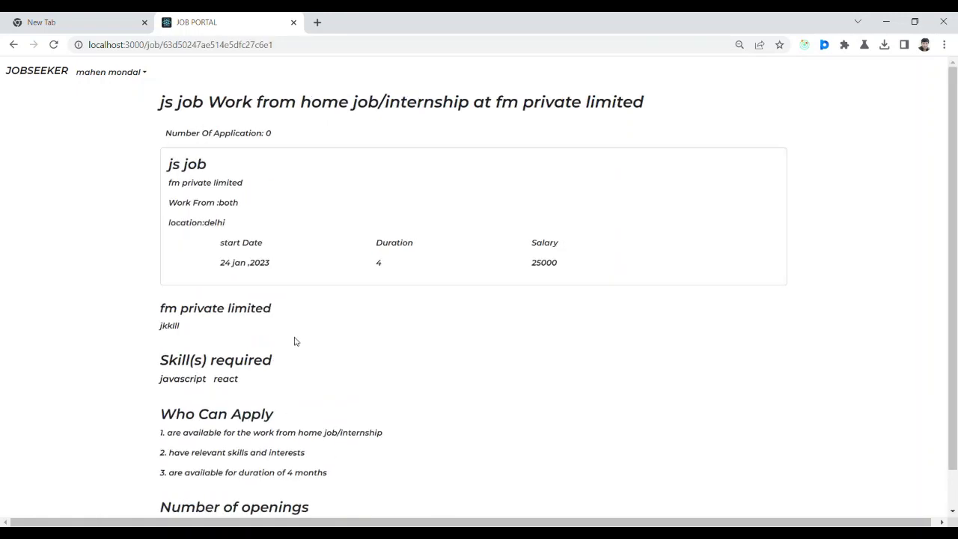
{"action": "scroll", "coordinate": [451, 355], "scroll_direction": "down", "scroll_amount": 1}
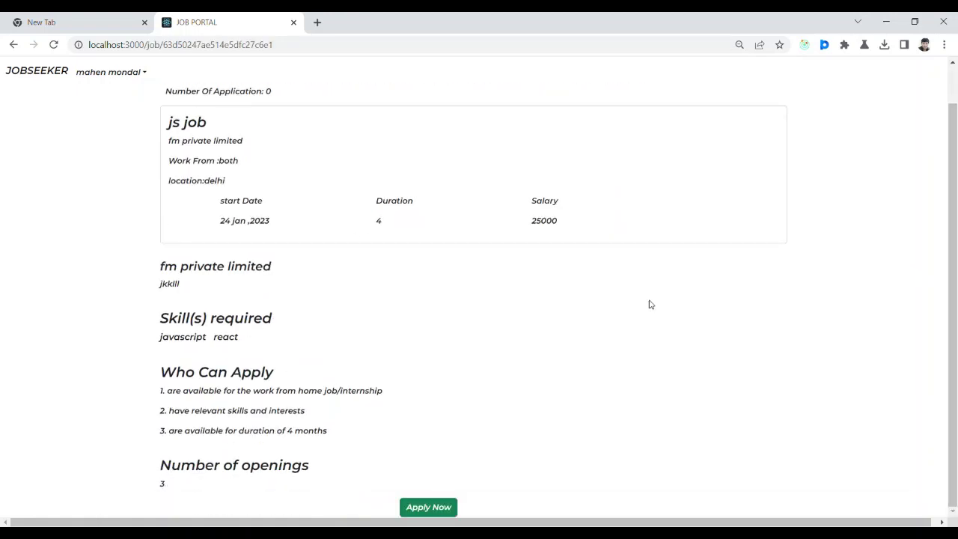
{"action": "left_click", "coordinate": [452, 509]}
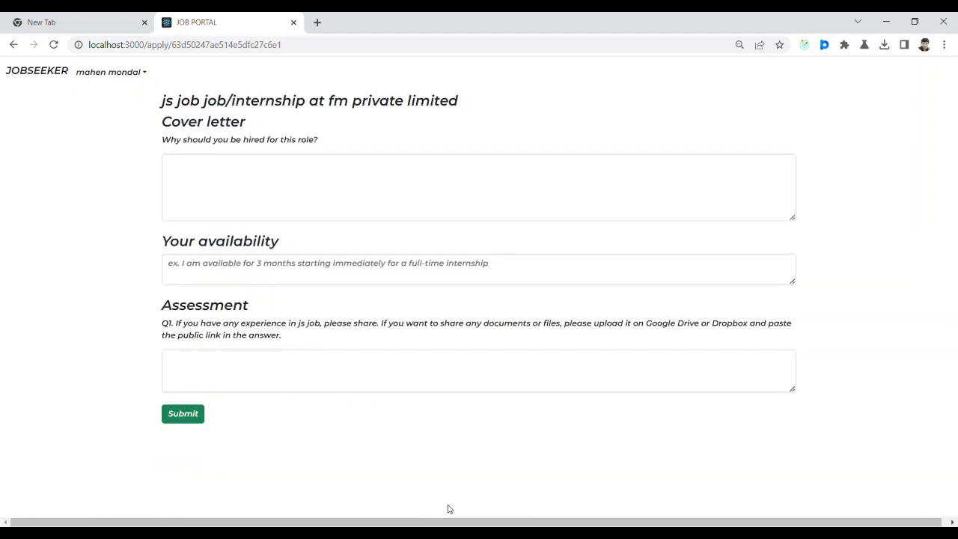
{"action": "left_click", "coordinate": [307, 181]}
{"action": "type", "text": "jklllhuil"}
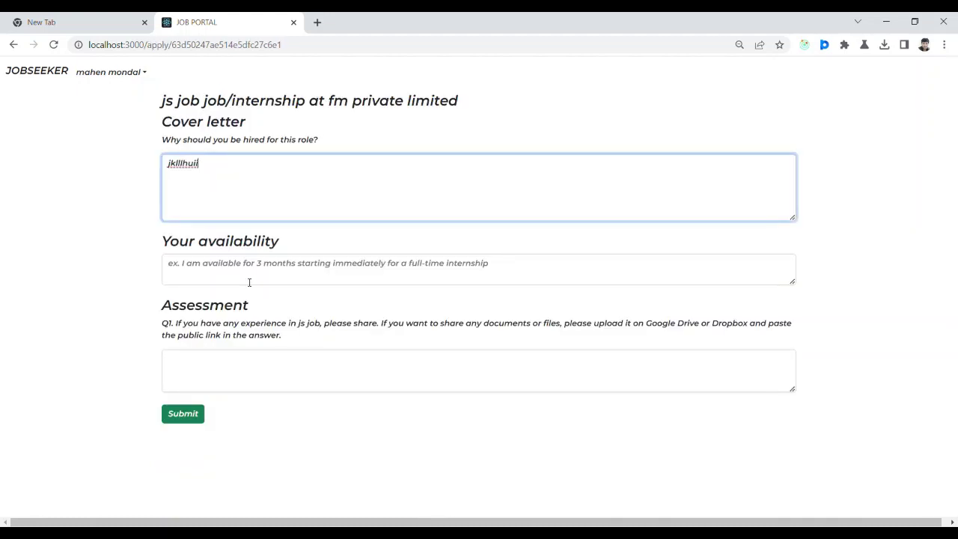
{"action": "left_click", "coordinate": [249, 282]}
{"action": "type", "text": "6hkkk"}
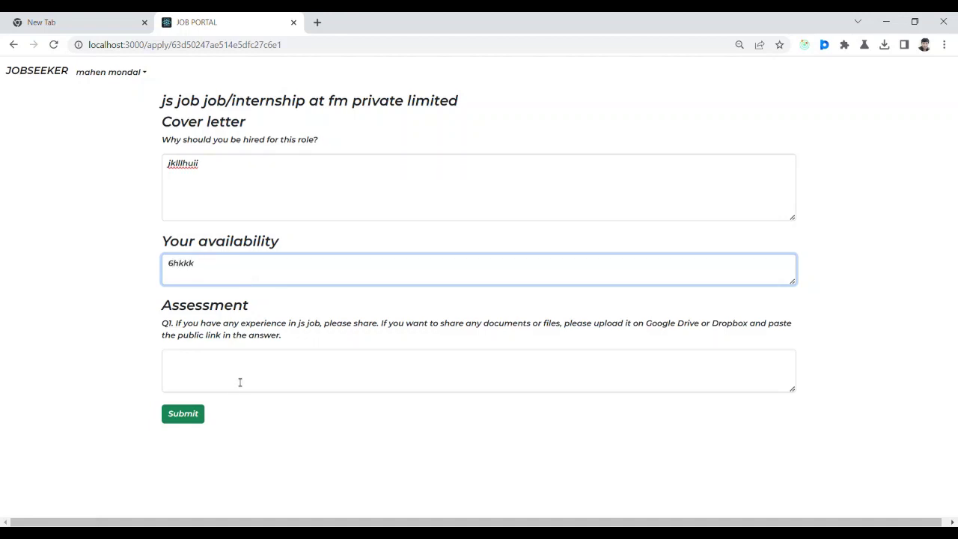
{"action": "left_click", "coordinate": [239, 382]}
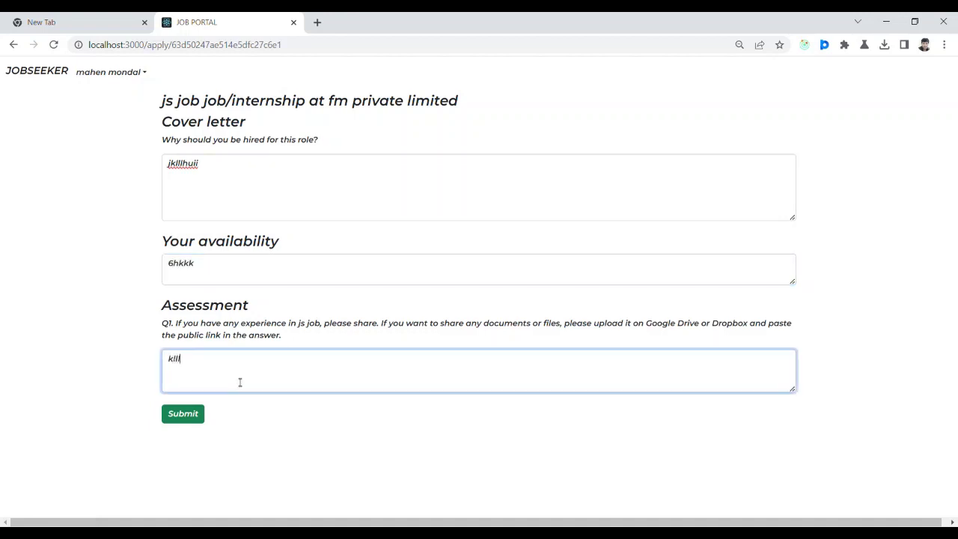
{"action": "left_click", "coordinate": [202, 419]}
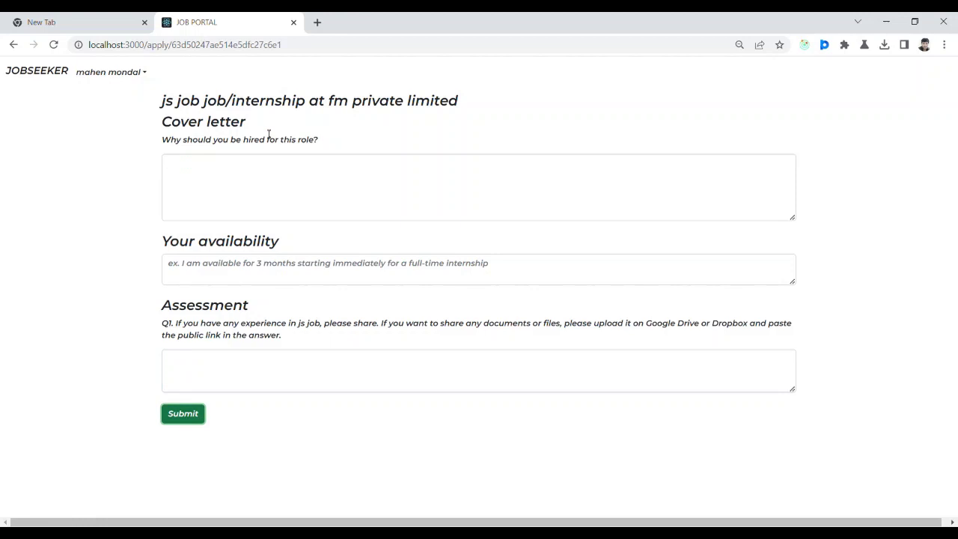
Open My Application and view the details of the js job application, marked Under Process.
{"action": "left_click", "coordinate": [142, 75]}
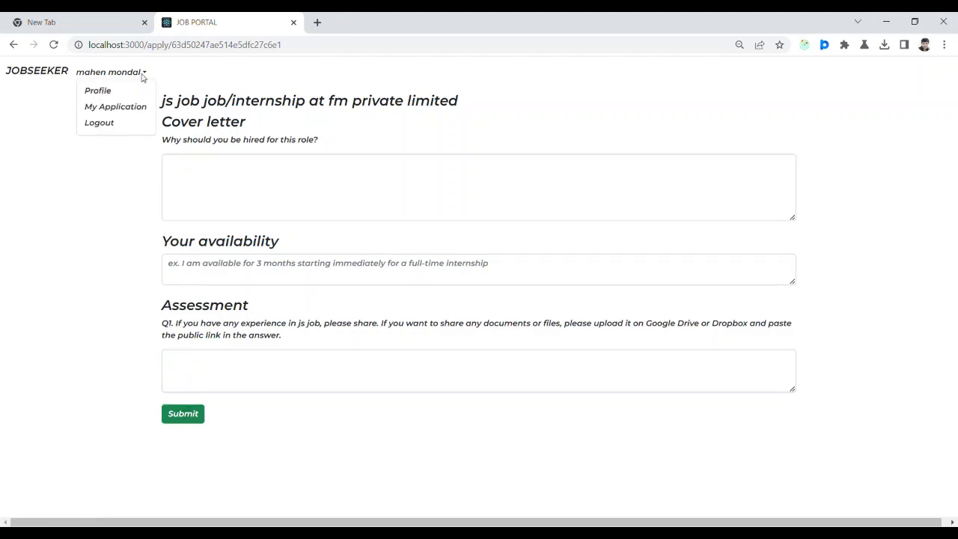
{"action": "left_click", "coordinate": [126, 109]}
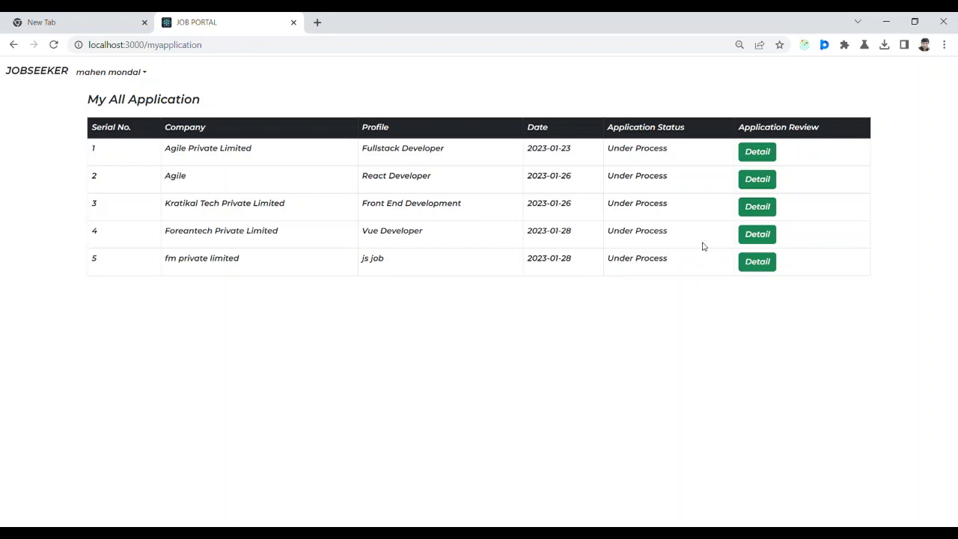
{"action": "left_click", "coordinate": [760, 261]}
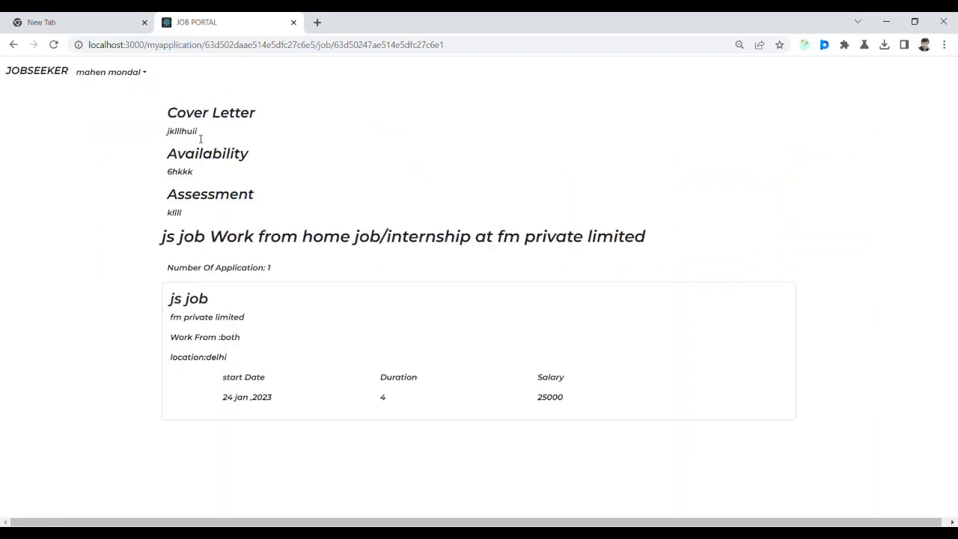
Log out of the candidate account and pick the recruiter's saved login.
{"action": "left_click", "coordinate": [143, 72]}
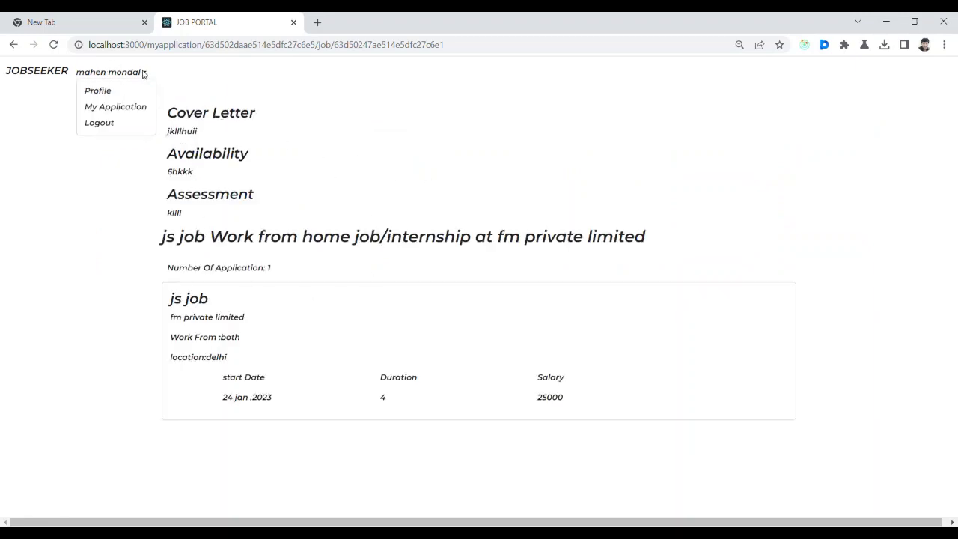
{"action": "left_click", "coordinate": [116, 126]}
{"action": "key", "text": "Down"}
{"action": "key", "text": "Down"}
{"action": "key", "text": "Down"}
{"action": "key", "text": "Down"}
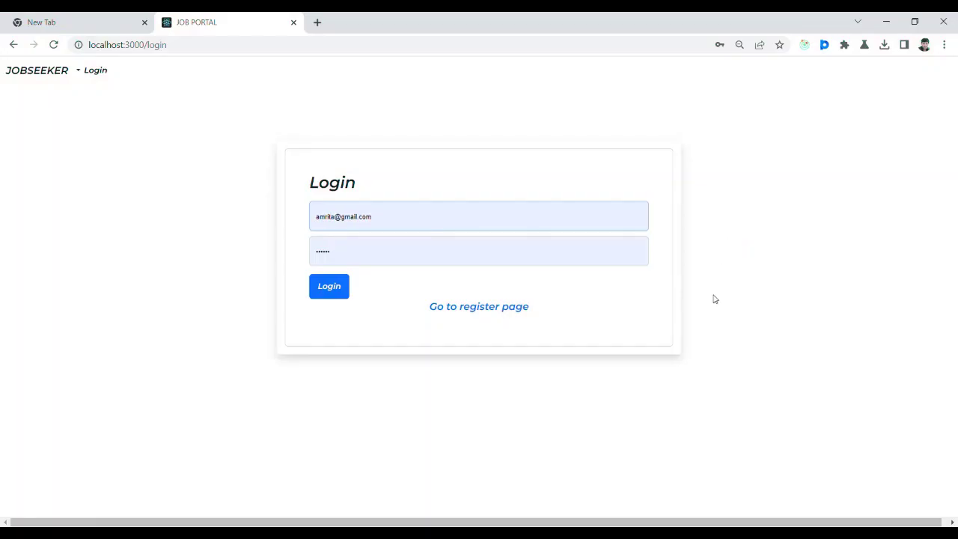
Sign in with the recruiter's saved login and dismiss the password warning.
{"action": "key", "text": "Return"}
{"action": "left_click", "coordinate": [329, 286]}
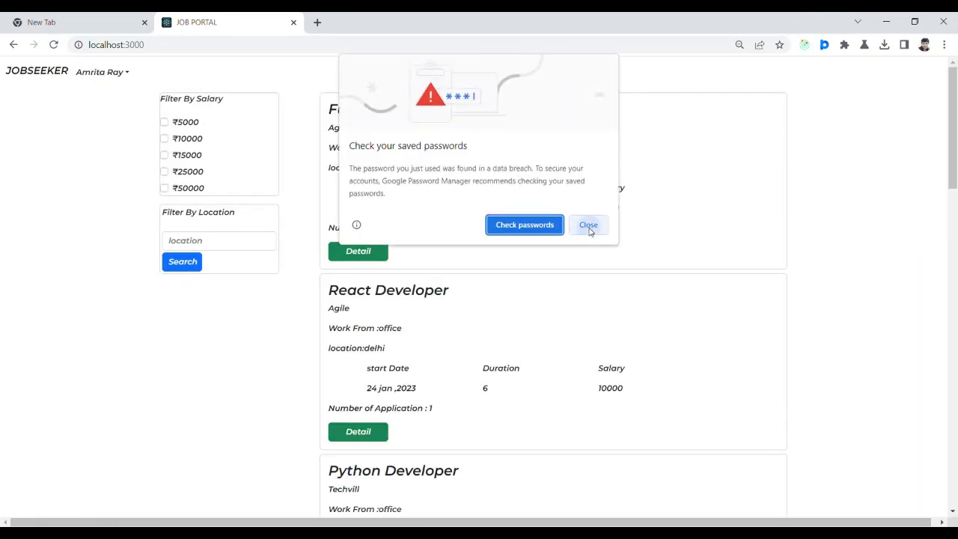
{"action": "left_click", "coordinate": [589, 226]}
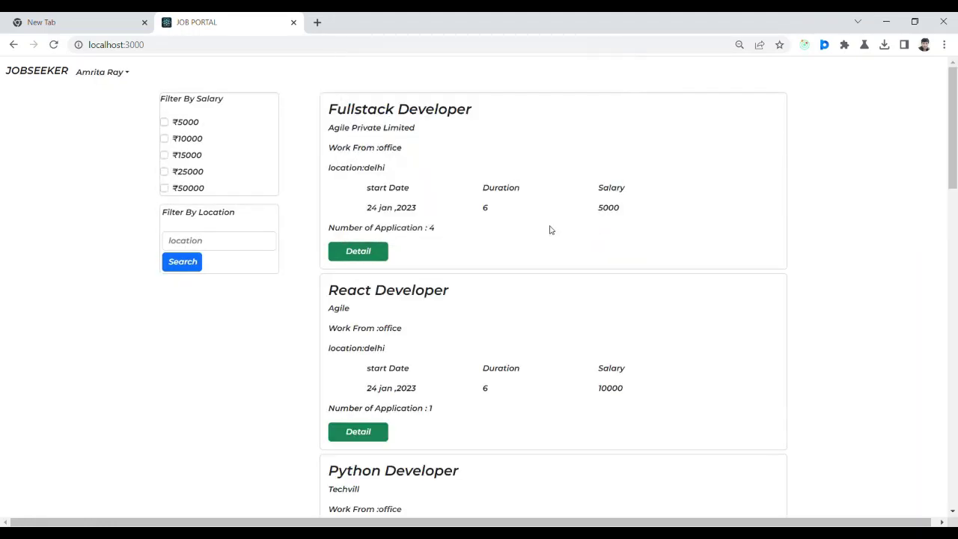
Open JobView and scroll down to the js job post for fm private limited.
{"action": "left_click", "coordinate": [126, 73]}
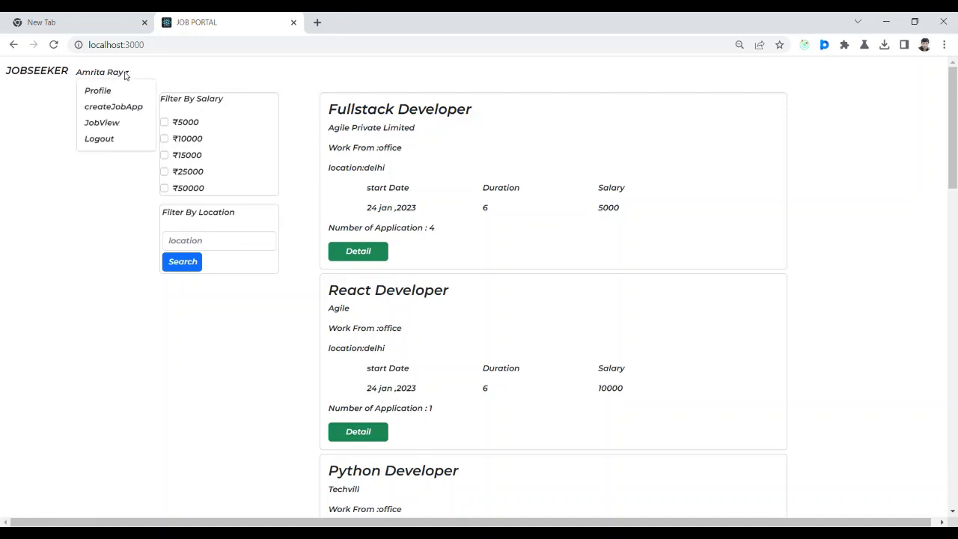
{"action": "left_click", "coordinate": [109, 122]}
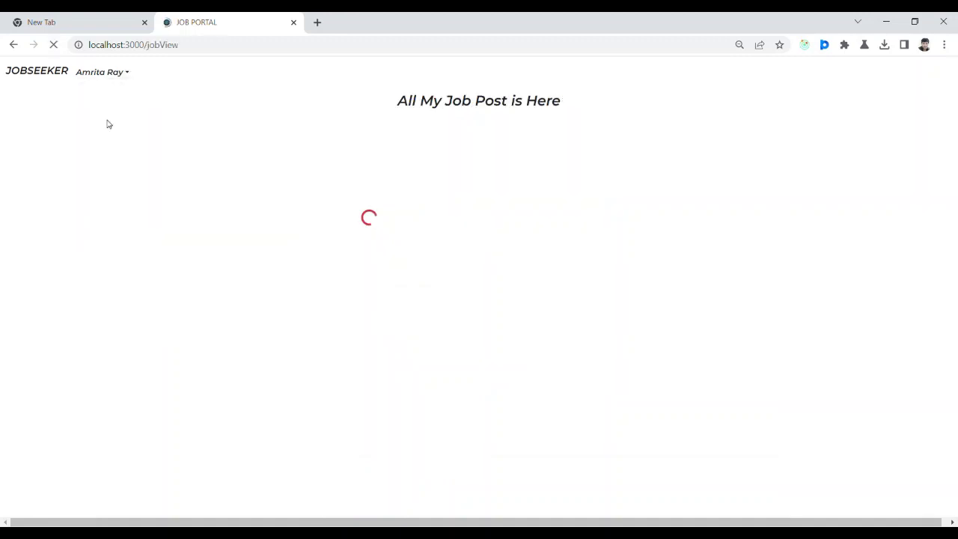
{"action": "left_click_drag", "start_coordinate": [952, 280], "coordinate": [953, 486]}
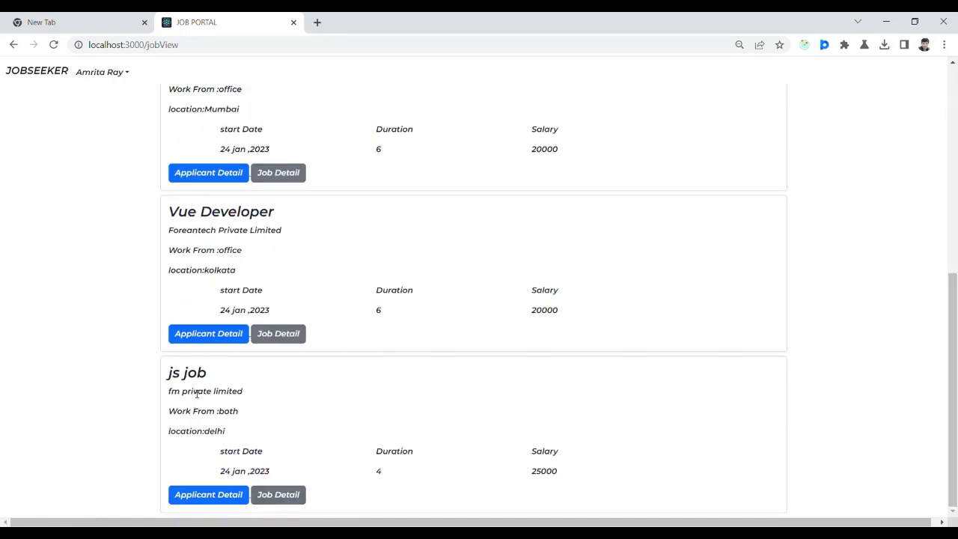
Review the js job applicant's profile and response, then select them and refresh the list.
{"action": "left_click", "coordinate": [217, 494]}
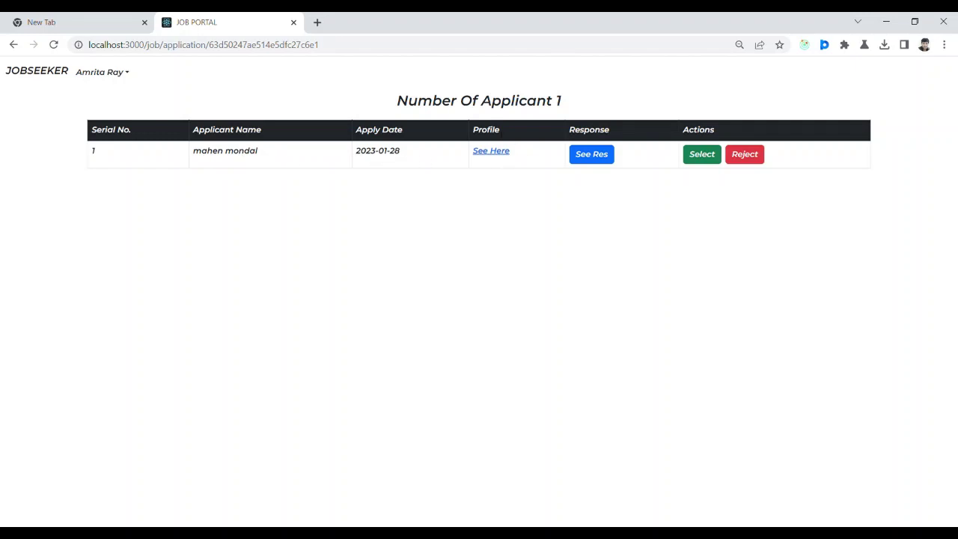
{"action": "left_click", "coordinate": [491, 151]}
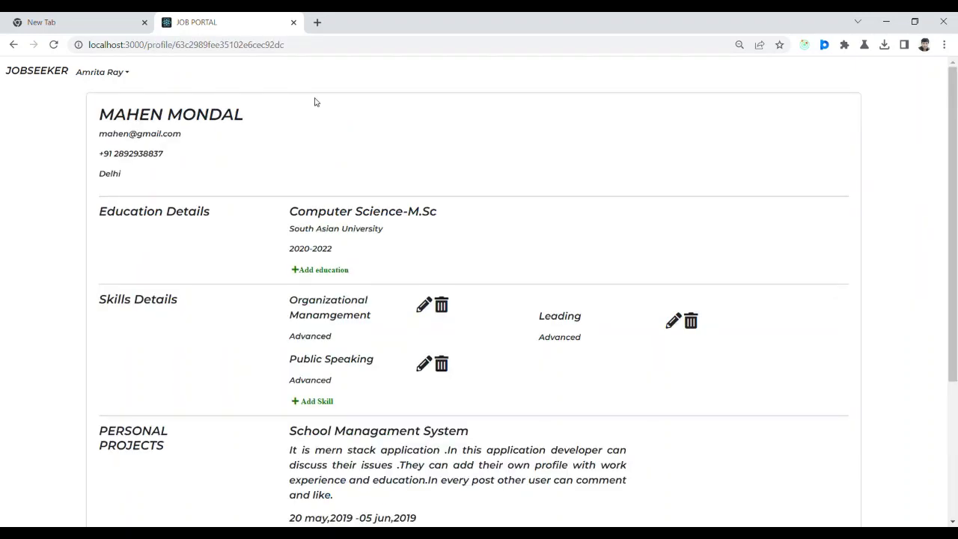
{"action": "left_click_drag", "start_coordinate": [954, 169], "coordinate": [953, 335]}
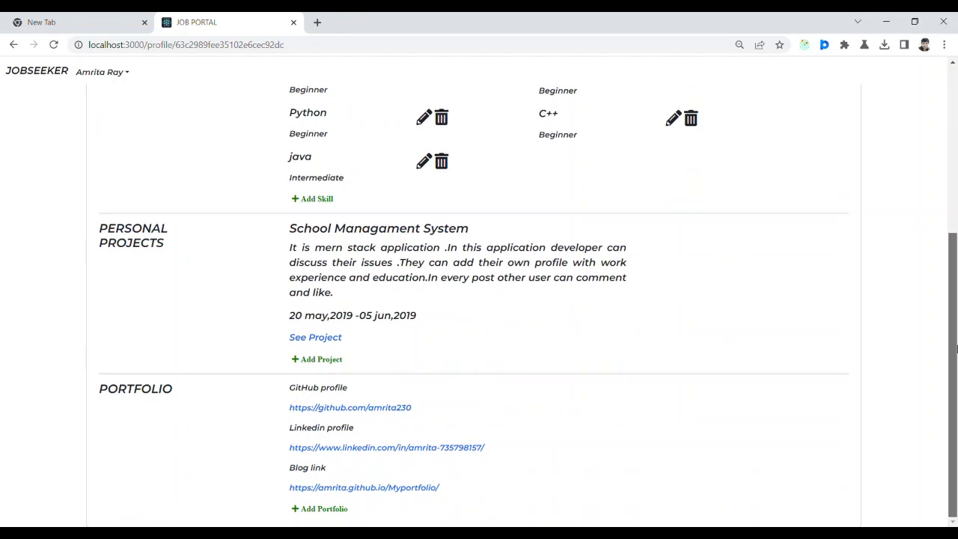
{"action": "left_click", "coordinate": [13, 44]}
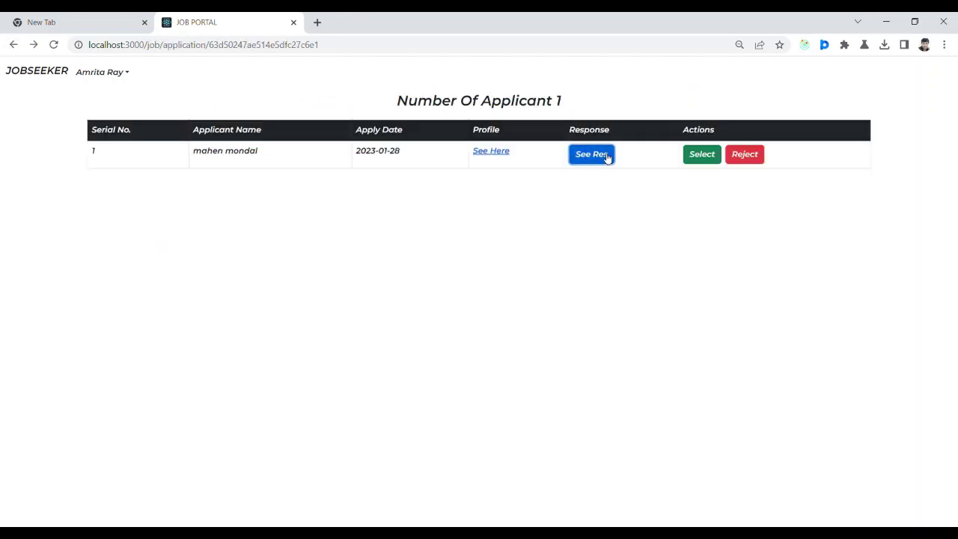
{"action": "left_click", "coordinate": [607, 156]}
{"action": "left_click", "coordinate": [591, 87]}
{"action": "left_click", "coordinate": [707, 162]}
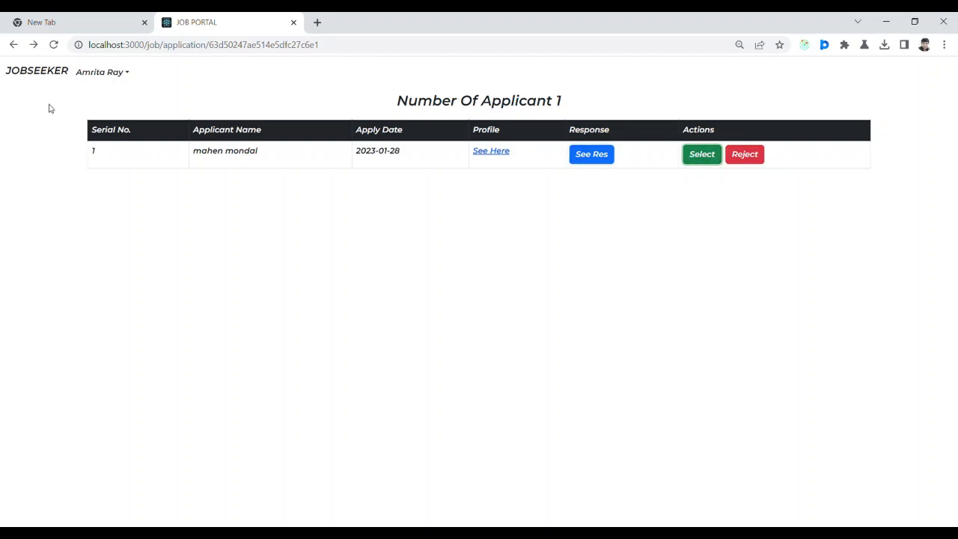
{"action": "left_click", "coordinate": [55, 45]}
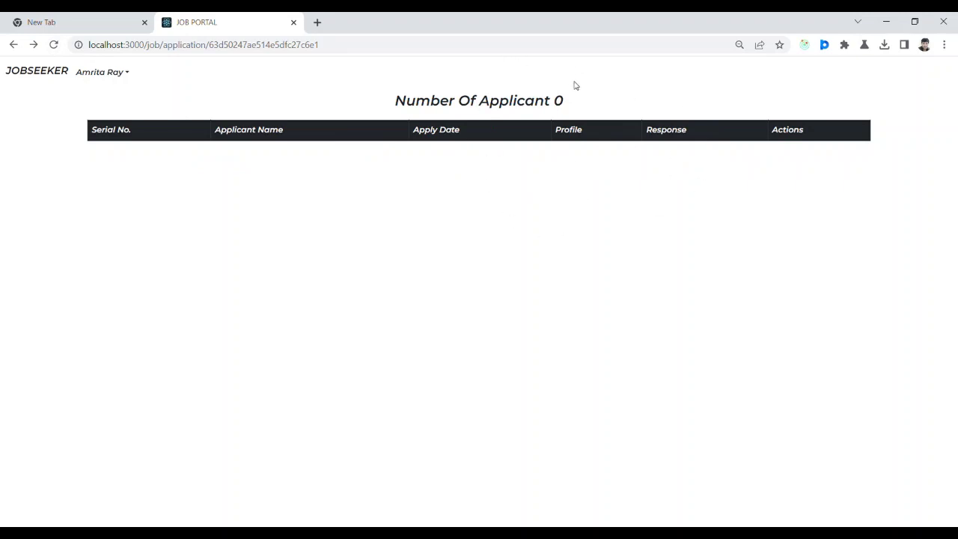
Log out of the recruiter account and select the autofilled login e-mail.
{"action": "left_click", "coordinate": [52, 75]}
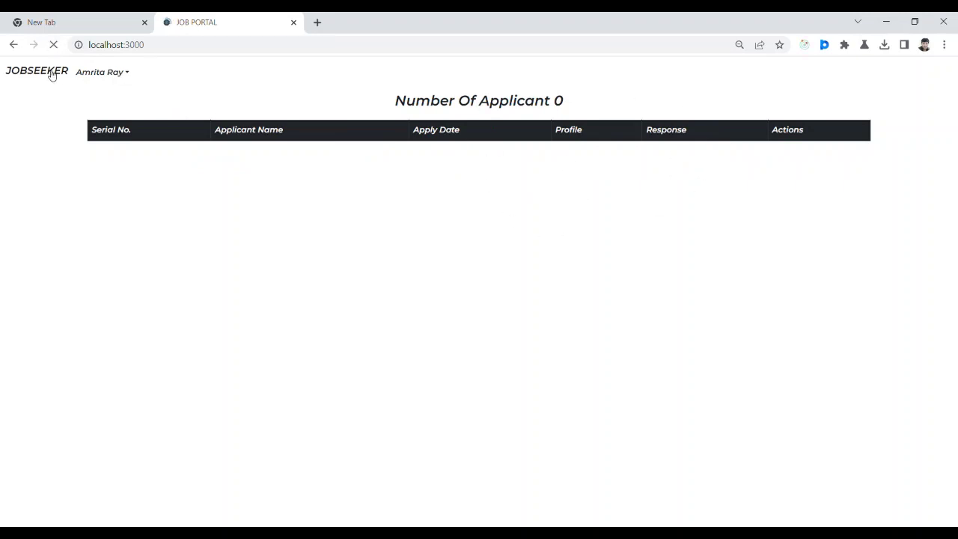
{"action": "left_click", "coordinate": [126, 73]}
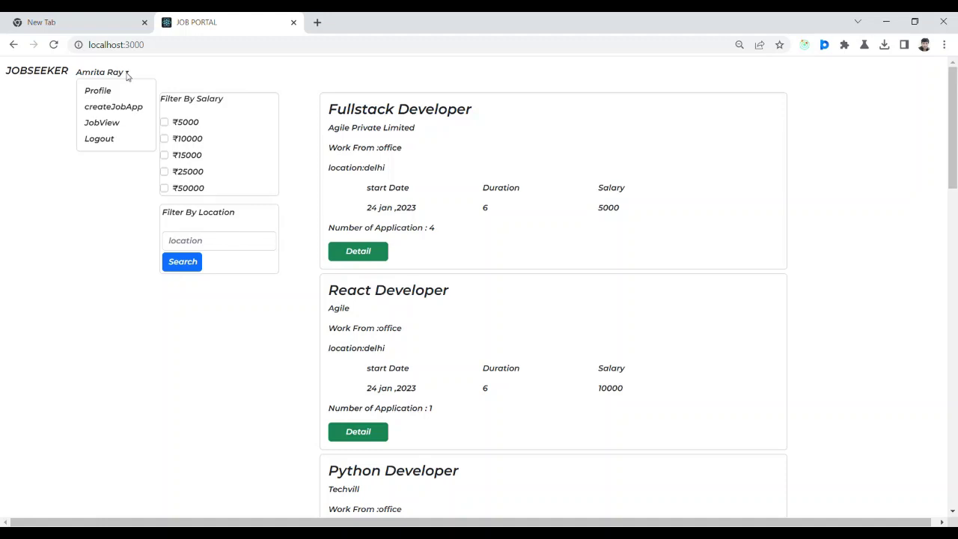
{"action": "left_click", "coordinate": [103, 141]}
{"action": "triple_click", "coordinate": [434, 214]}
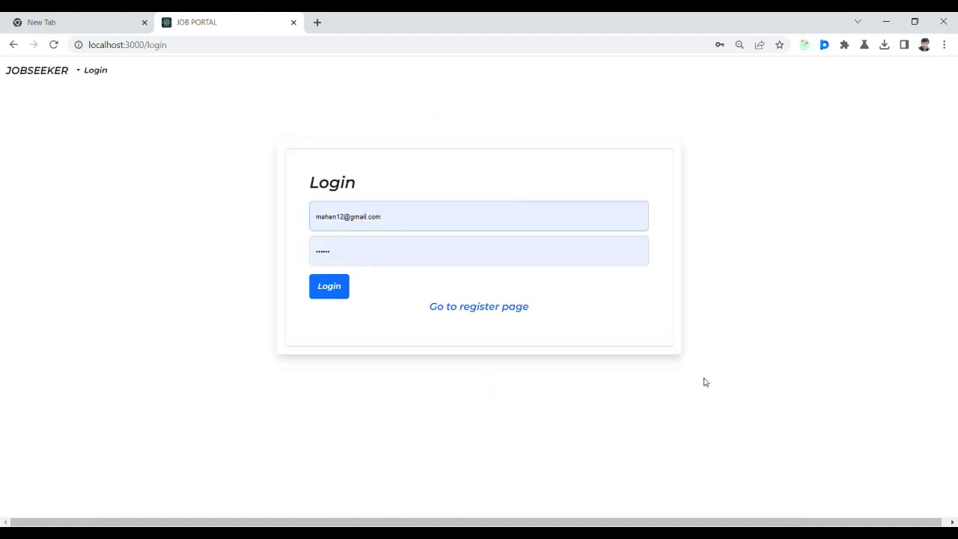
Log in as the applicant by entering their e-mail address.
{"action": "left_click", "coordinate": [331, 286]}
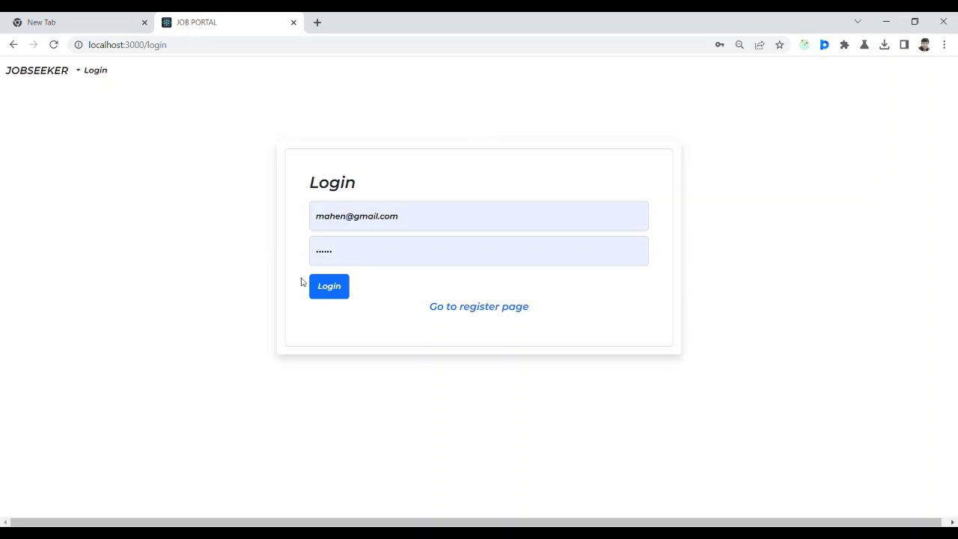
{"action": "left_click", "coordinate": [328, 294]}
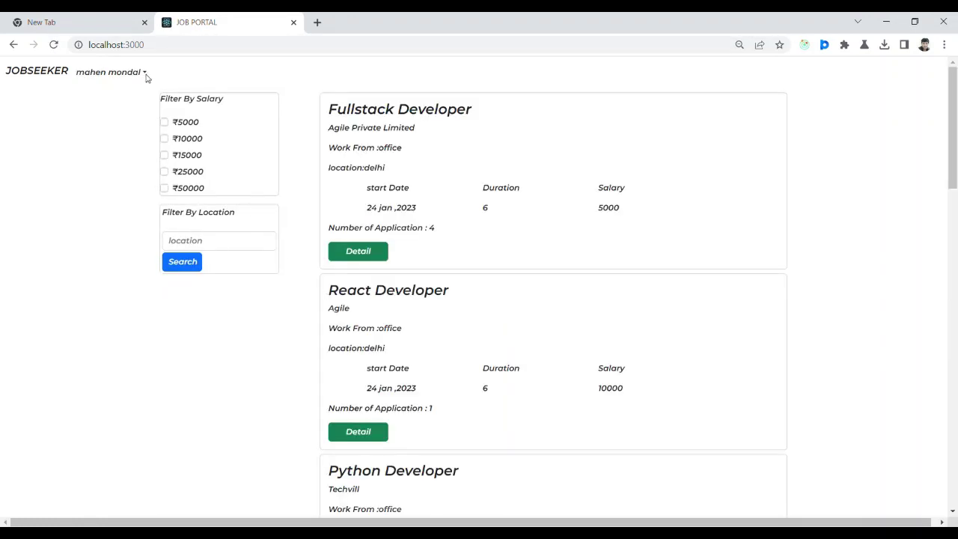
Open My Application to see the js job at fm private limited marked Selected.
{"action": "left_click", "coordinate": [146, 77]}
{"action": "left_click", "coordinate": [134, 110]}
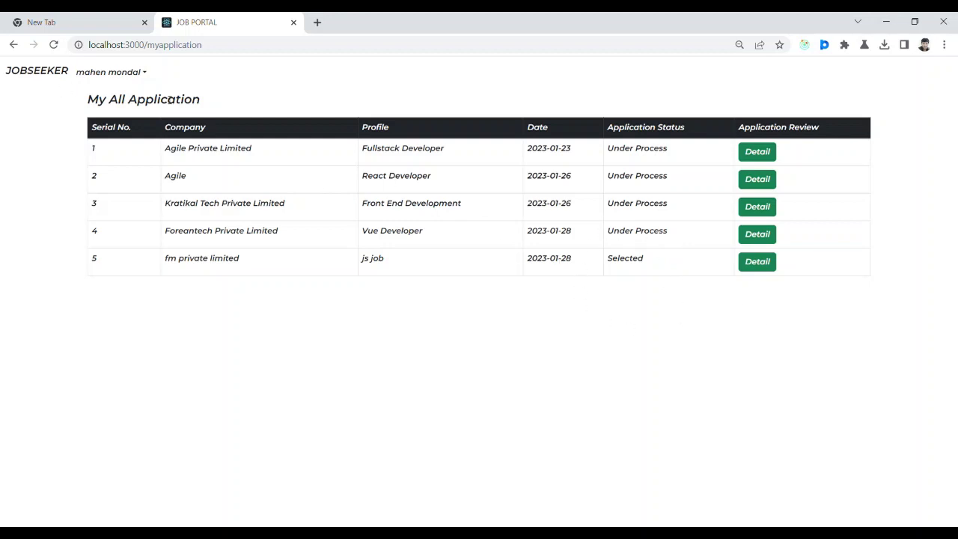
{"action": "left_click", "coordinate": [146, 74]}
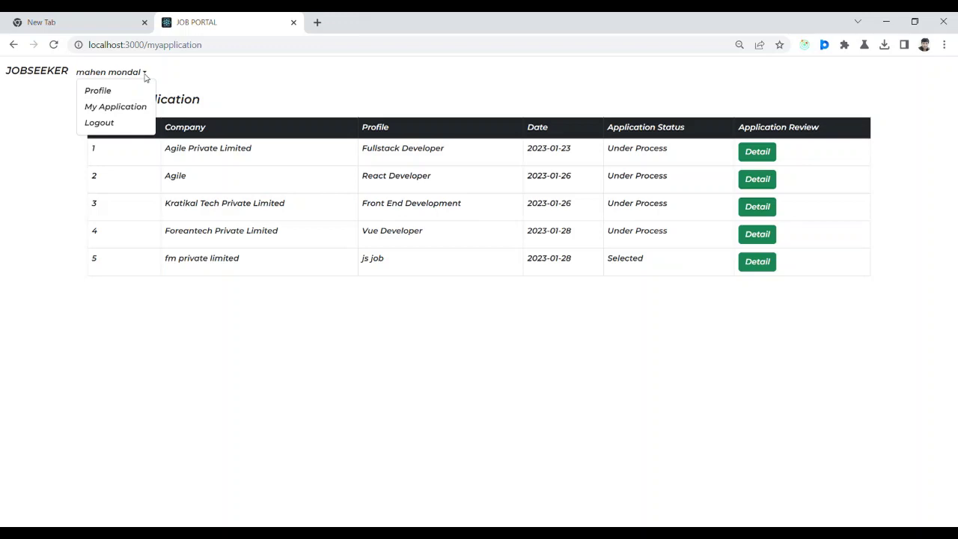
Log out, open the registration form, and enter the new candidate's name and e-mail.
{"action": "left_click", "coordinate": [104, 124]}
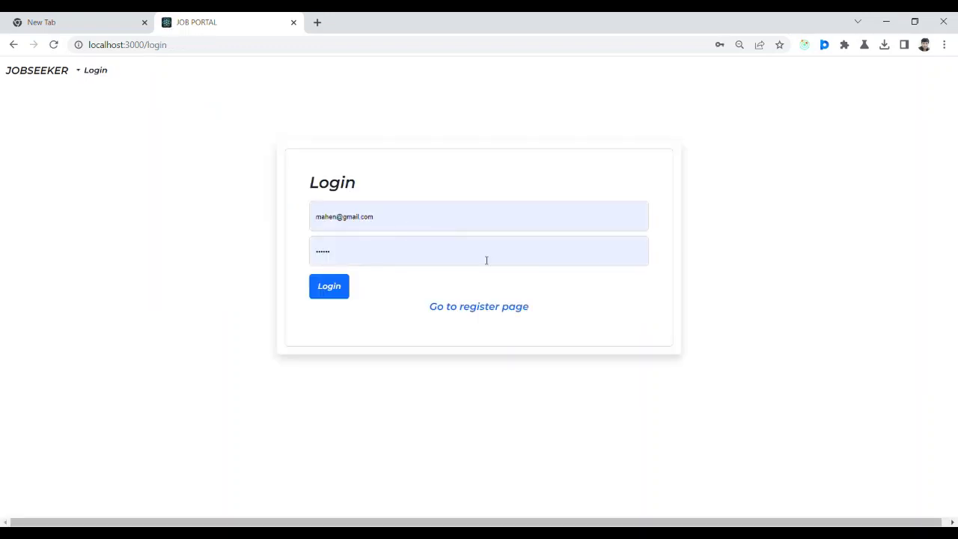
{"action": "left_click", "coordinate": [506, 308]}
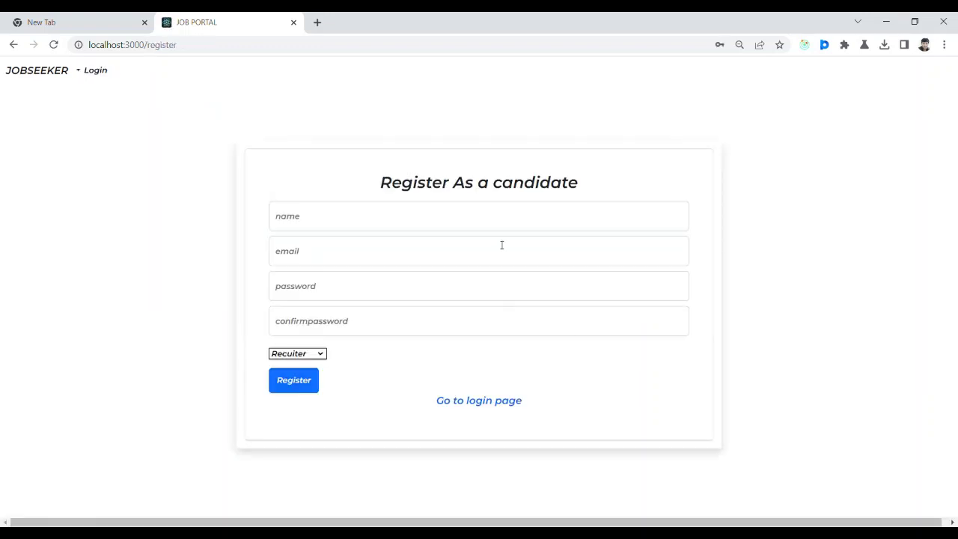
{"action": "left_click", "coordinate": [363, 208]}
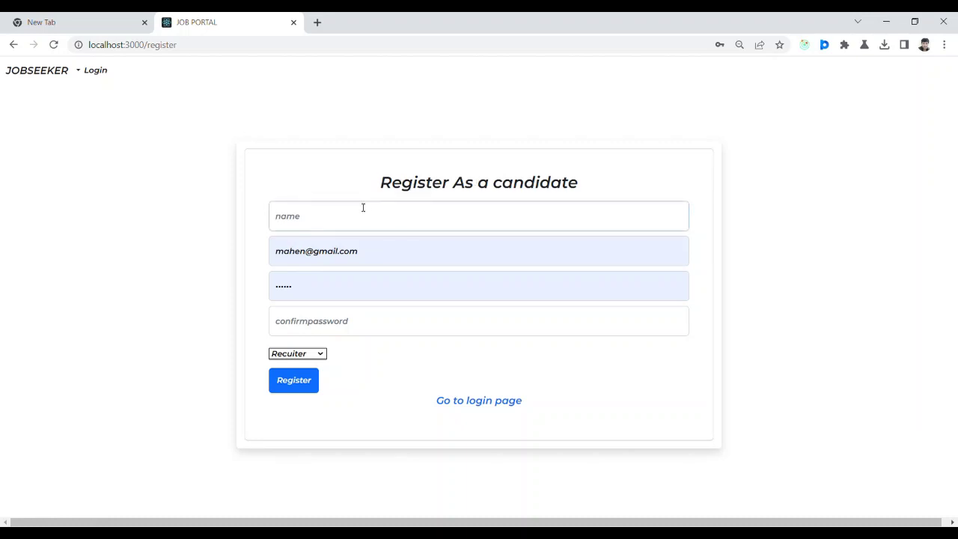
{"action": "left_click", "coordinate": [298, 255]}
{"action": "key", "text": "ctrl+a"}
{"action": "key", "text": "BackSpace"}
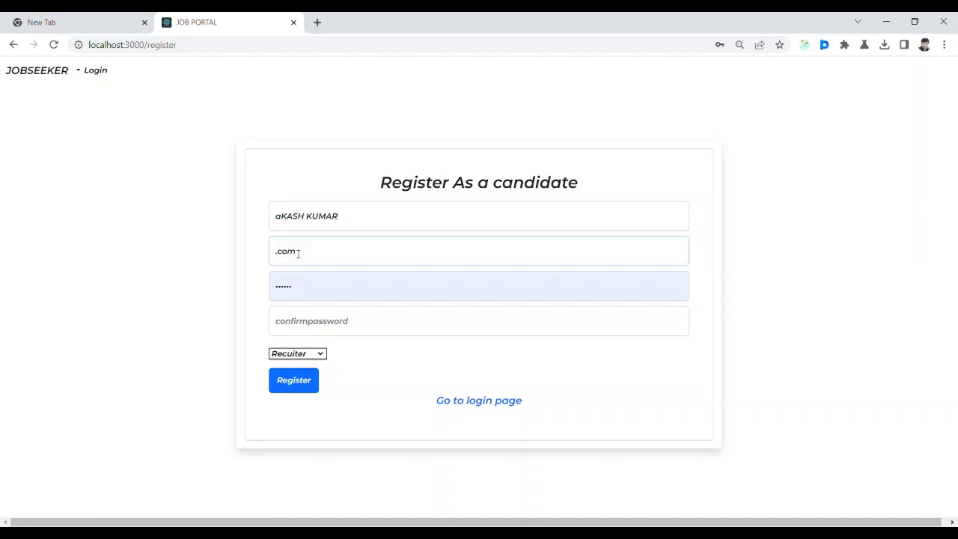
Enter a matching password and confirmation, set the role to Candidate, and register.
{"action": "left_click", "coordinate": [312, 298]}
{"action": "key", "text": "BackSpace"}
{"action": "key", "text": "BackSpace"}
{"action": "key", "text": "BackSpace"}
{"action": "key", "text": "BackSpace"}
{"action": "key", "text": "BackSpace"}
{"action": "key", "text": "BackSpace"}
{"action": "type", "text": "1"}
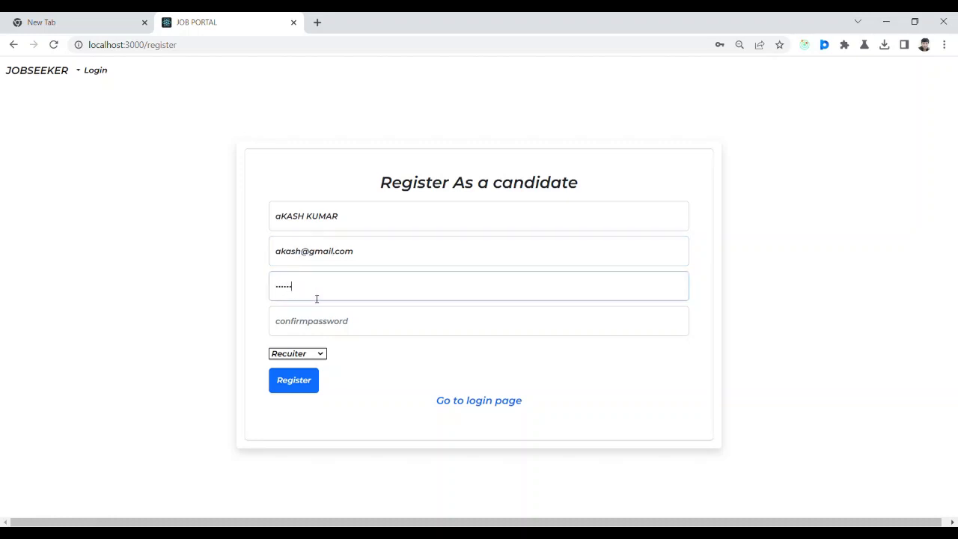
{"action": "left_click", "coordinate": [330, 326]}
{"action": "type", "text": "1"}
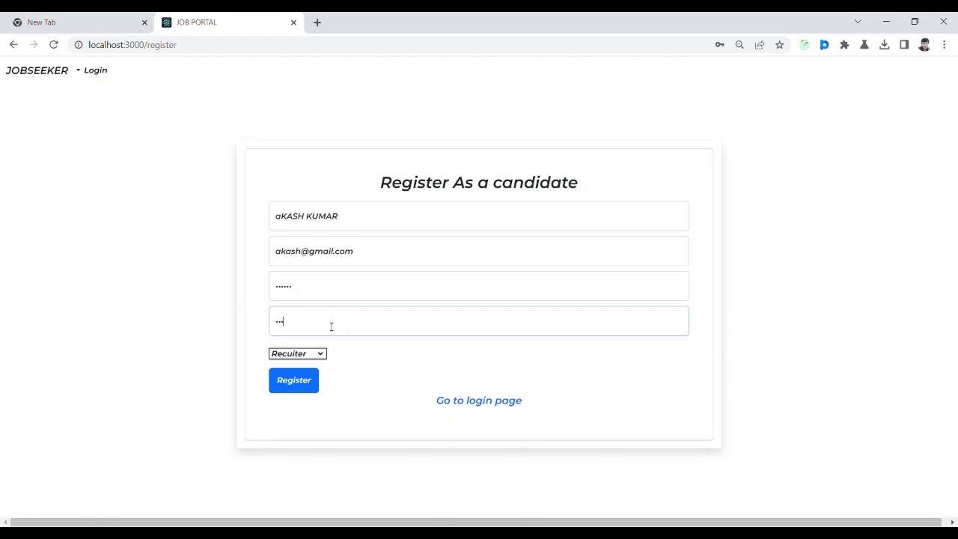
{"action": "left_click_drag", "start_coordinate": [374, 260], "coordinate": [268, 260]}
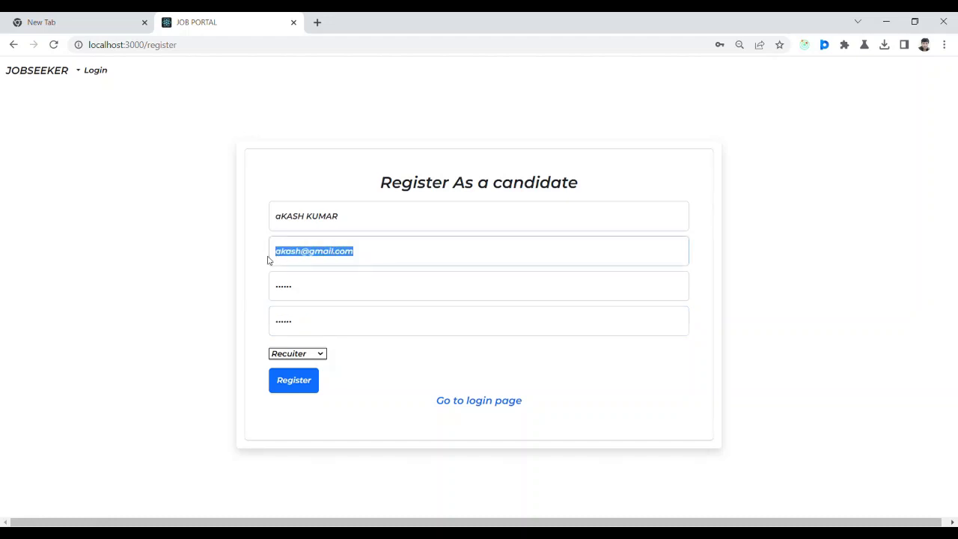
{"action": "left_click", "coordinate": [323, 346]}
{"action": "key", "text": "Up"}
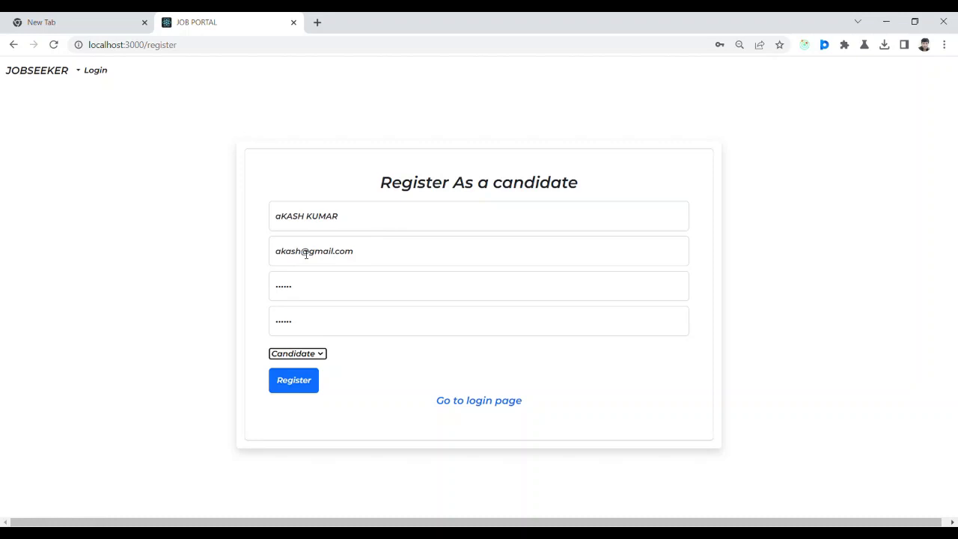
{"action": "left_click", "coordinate": [310, 390]}
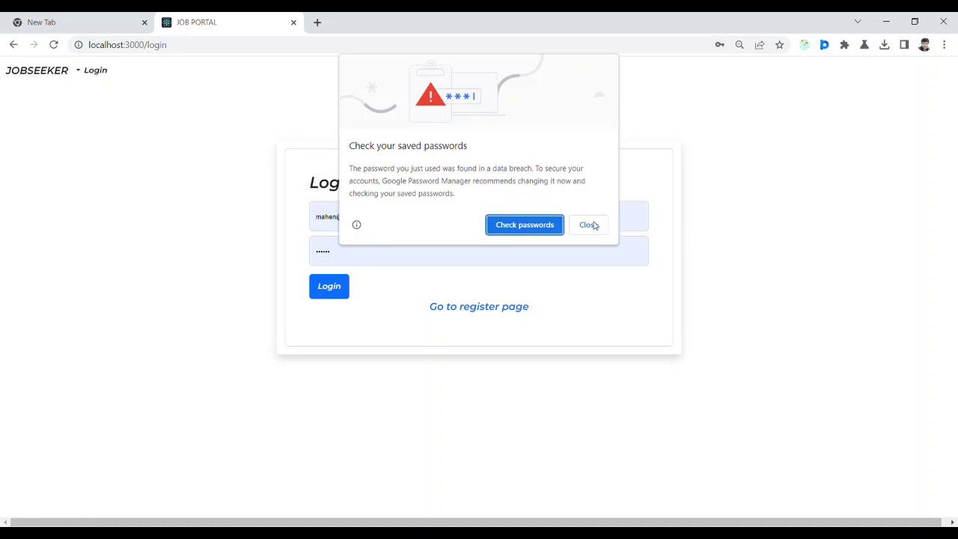
Log in as the new candidate by changing the autofilled e-mail to the new account's address.
{"action": "left_click", "coordinate": [589, 226]}
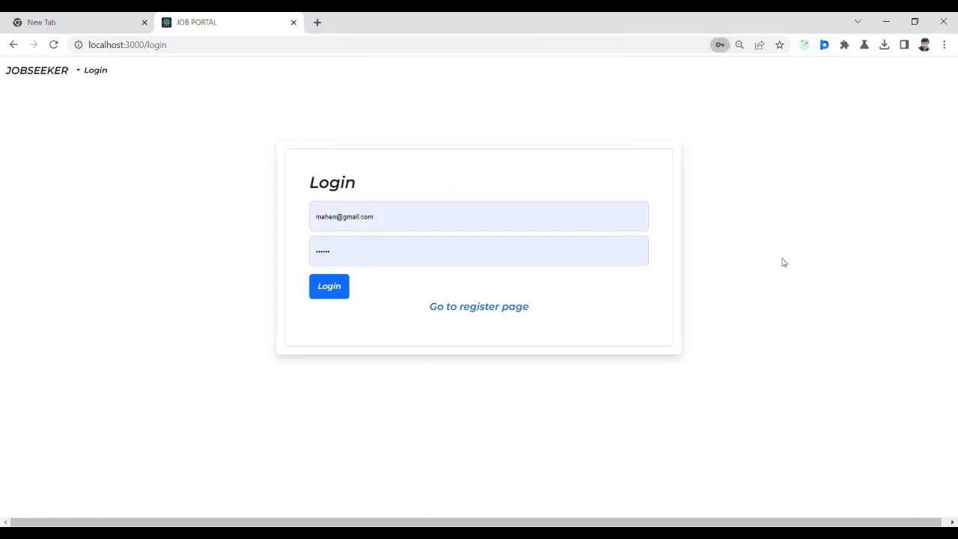
{"action": "double_click", "coordinate": [333, 219]}
{"action": "left_click", "coordinate": [333, 219]}
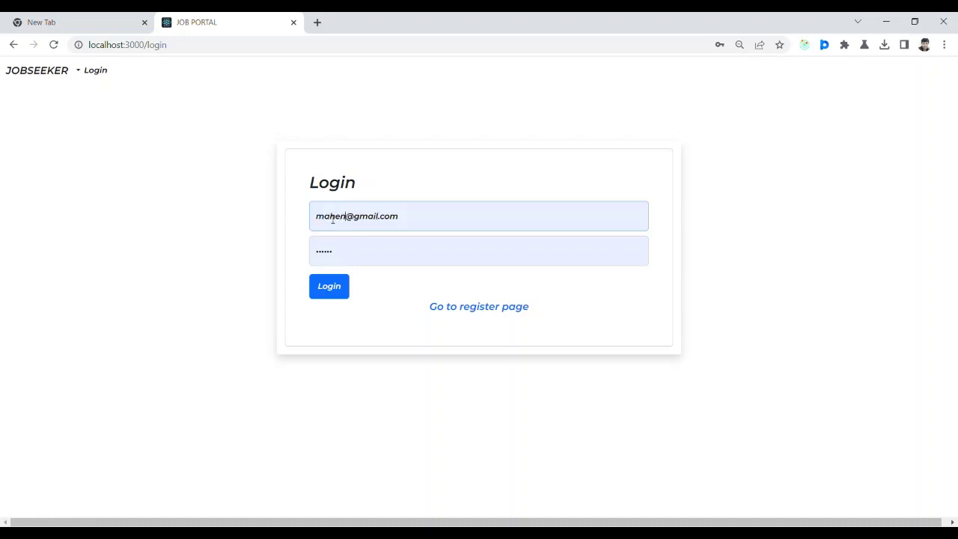
{"action": "key", "text": "BackSpace"}
{"action": "key", "text": "BackSpace"}
{"action": "key", "text": "BackSpace"}
{"action": "key", "text": "BackSpace"}
{"action": "key", "text": "BackSpace"}
{"action": "type", "text": "ak"}
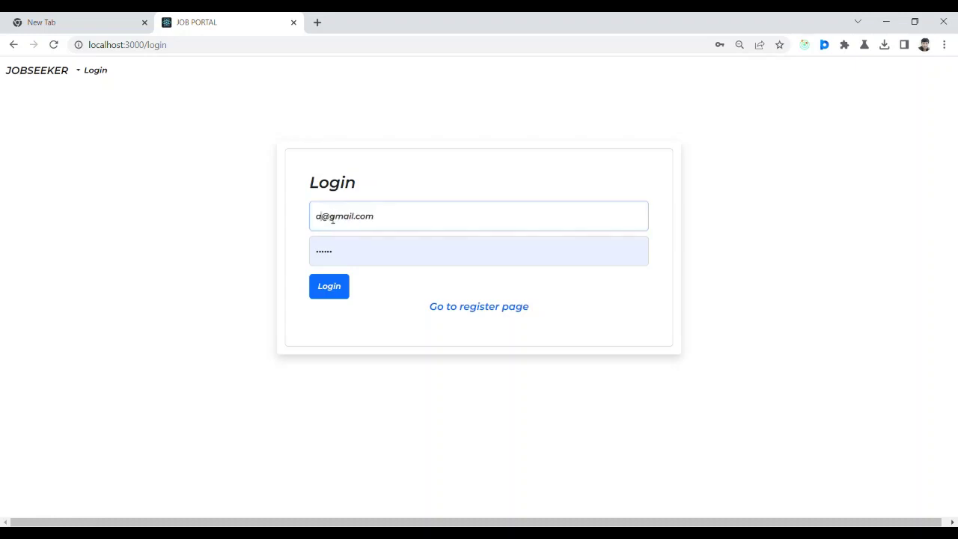
{"action": "type", "text": "ash"}
{"action": "left_click", "coordinate": [342, 290]}
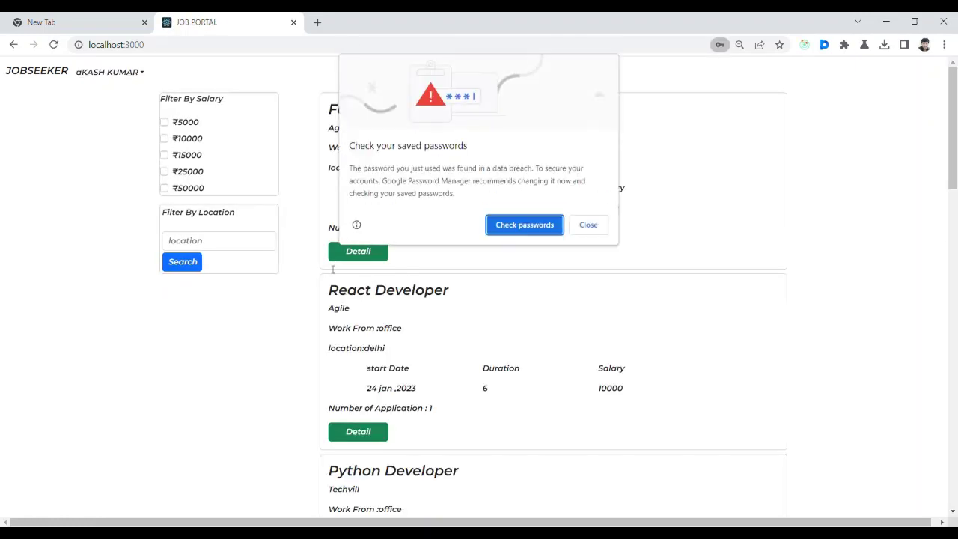
{"action": "left_click", "coordinate": [590, 226]}
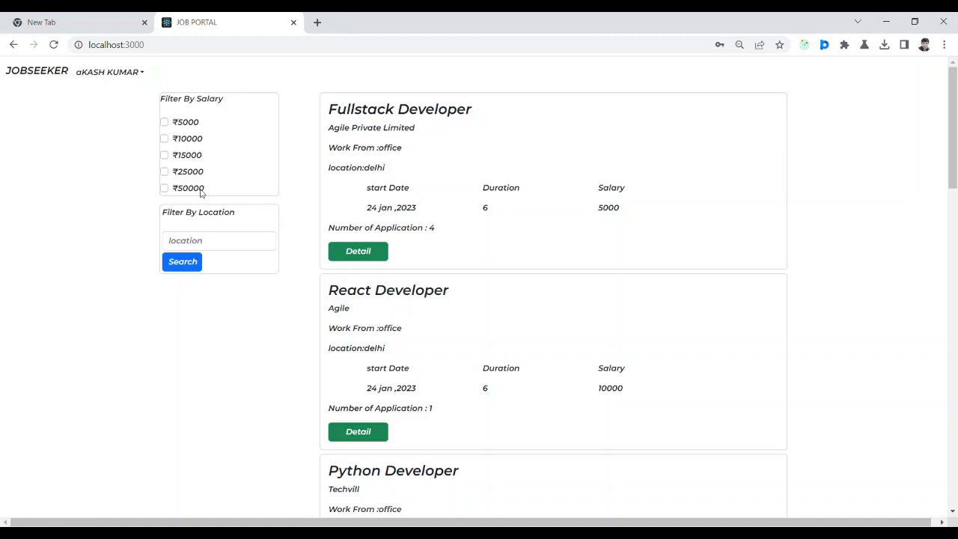
Filter the job listings by the location 'delhi'.
{"action": "left_click", "coordinate": [230, 242]}
{"action": "type", "text": "delhi"}
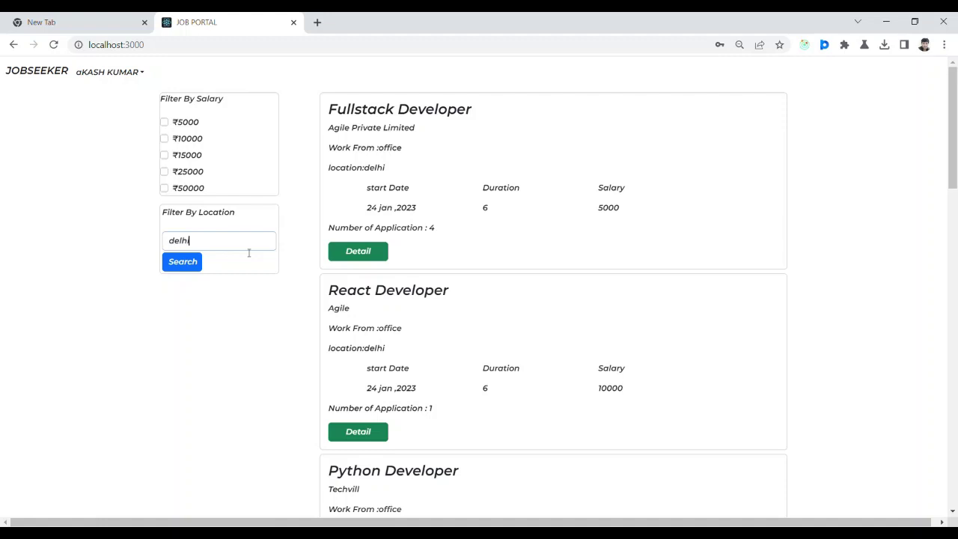
{"action": "left_click_drag", "start_coordinate": [955, 179], "coordinate": [956, 166]}
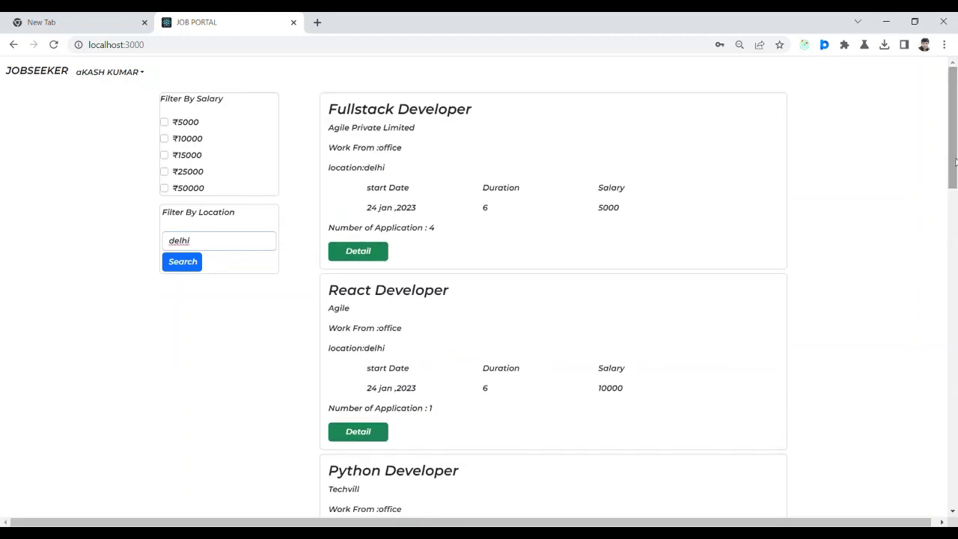
{"action": "left_click", "coordinate": [191, 269]}
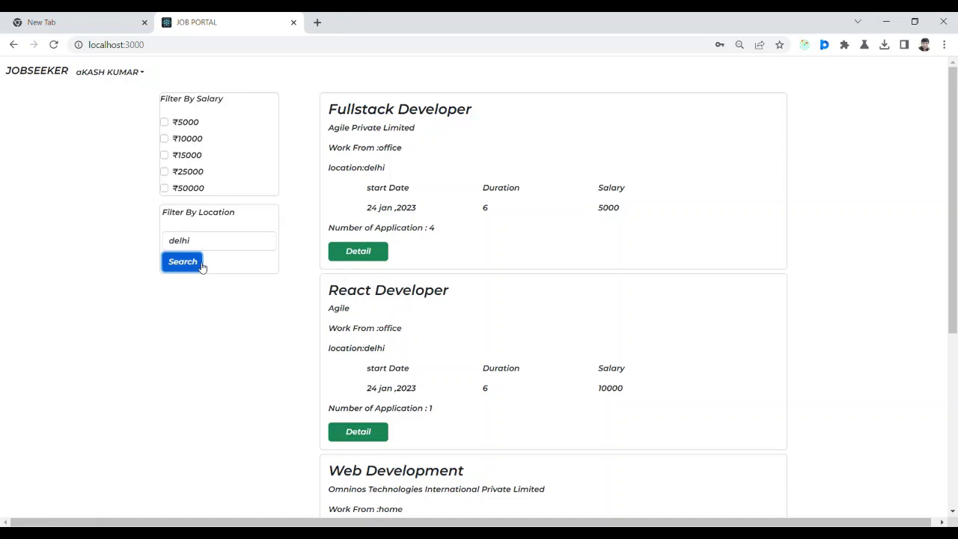
Scroll back to the top and go to the candidate's Profile page.
{"action": "left_click", "coordinate": [899, 251]}
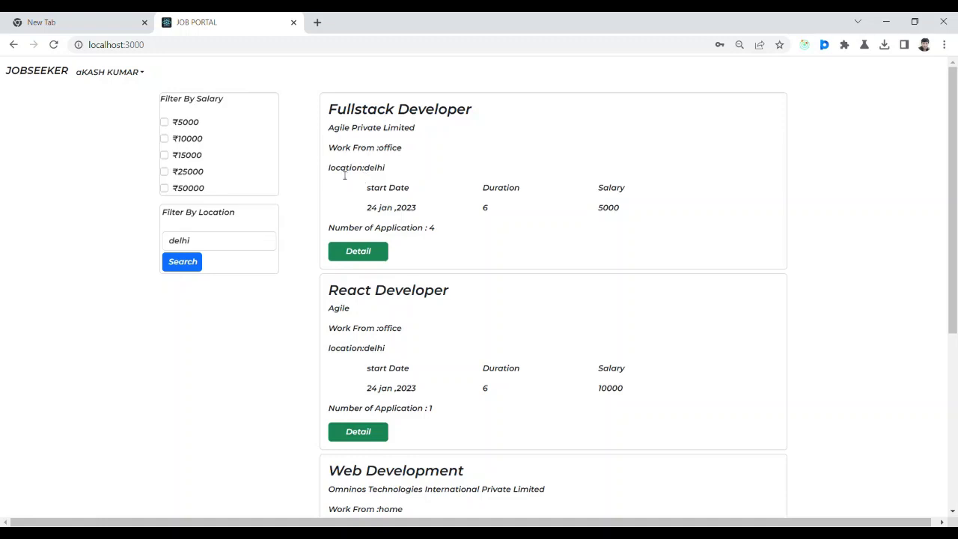
{"action": "left_click_drag", "start_coordinate": [955, 264], "coordinate": [956, 496]}
{"action": "left_click_drag", "start_coordinate": [955, 362], "coordinate": [956, 188]}
{"action": "left_click", "coordinate": [142, 72]}
{"action": "left_click", "coordinate": [119, 90]}
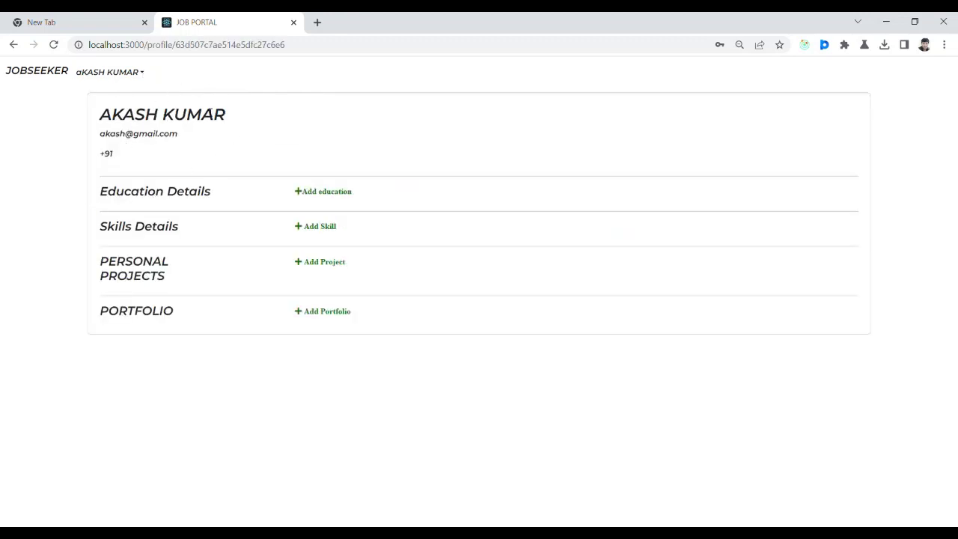
Save an education entry: delhi university, BSC in CS, 2018 to 2021.
{"action": "left_click", "coordinate": [342, 195]}
{"action": "type", "text": "delhi "}
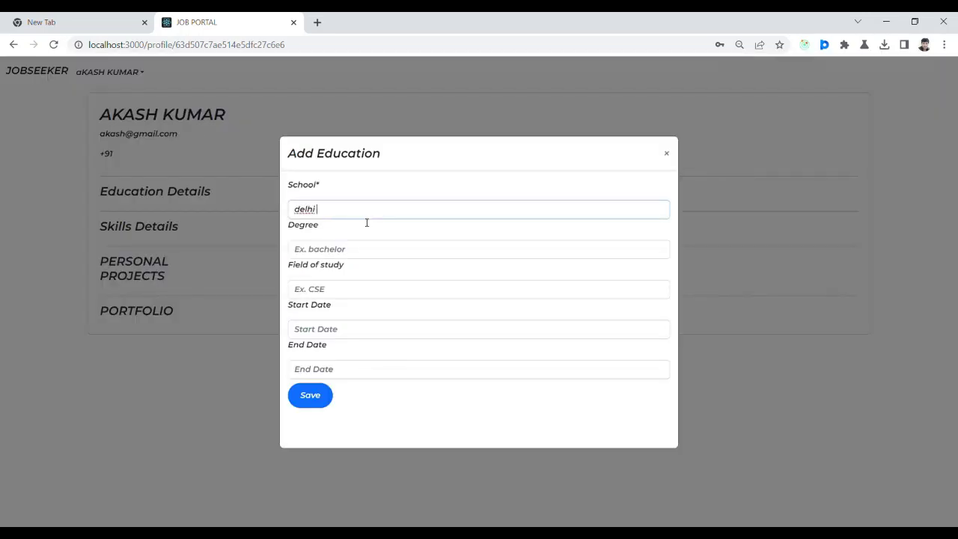
{"action": "type", "text": "university"}
{"action": "left_click", "coordinate": [352, 250]}
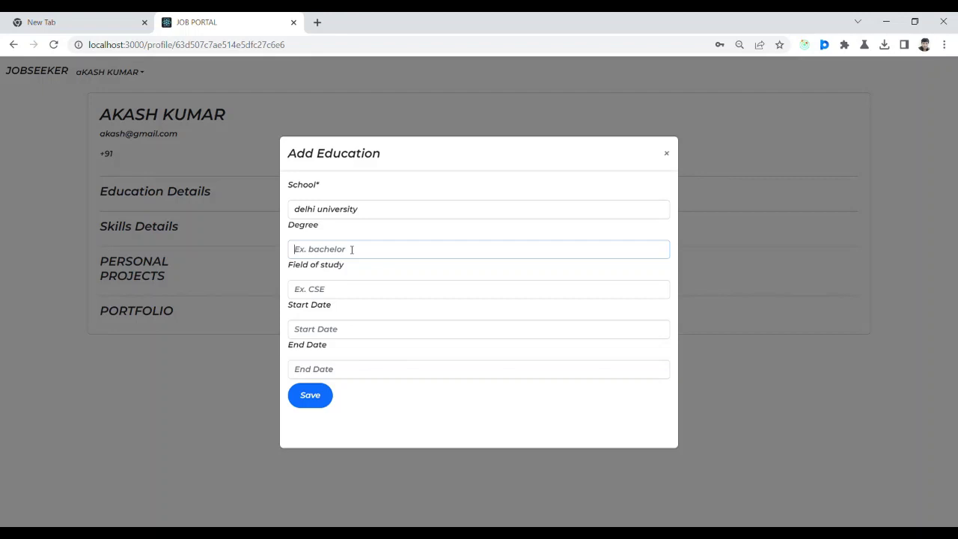
{"action": "type", "text": "BSC"}
{"action": "left_click", "coordinate": [338, 292]}
{"action": "type", "text": "CS"}
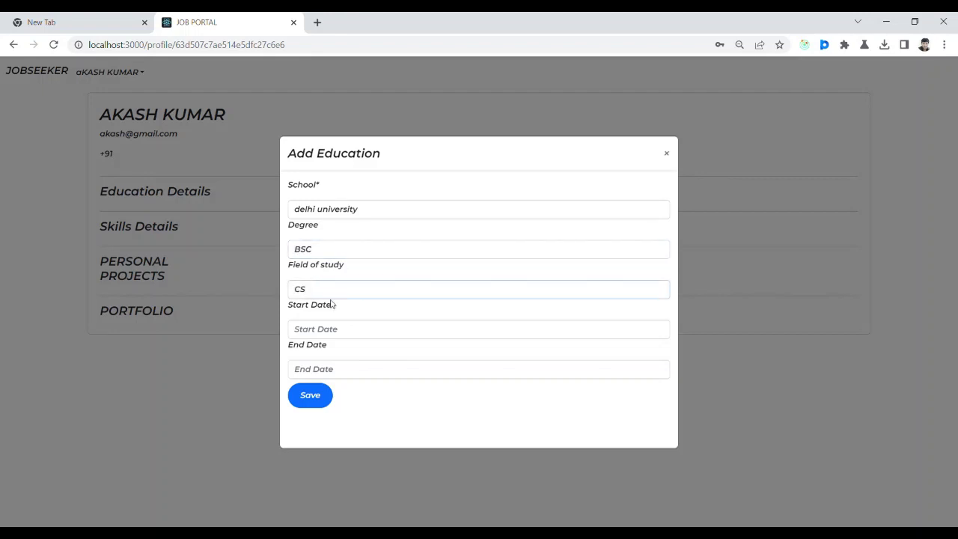
{"action": "left_click", "coordinate": [333, 327]}
{"action": "type", "text": "2018"}
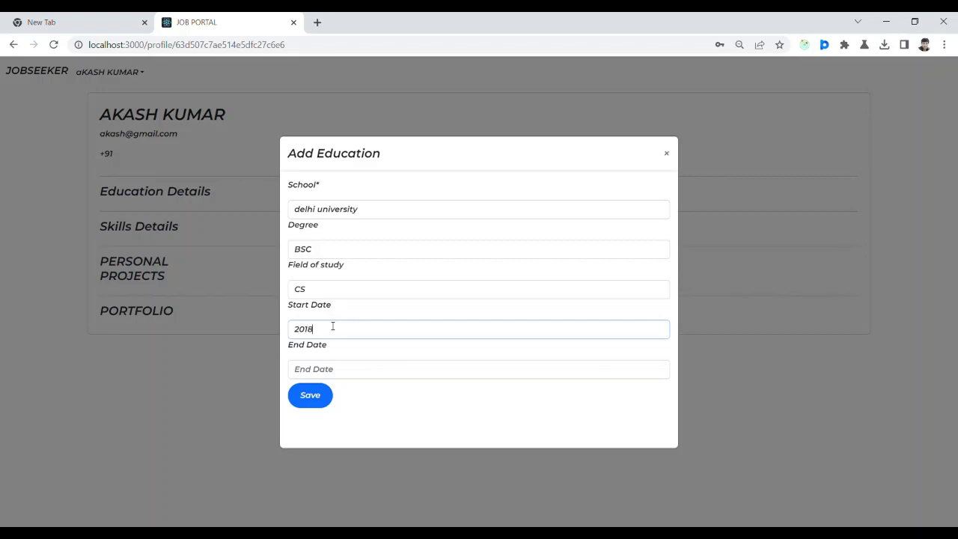
{"action": "left_click", "coordinate": [319, 376]}
{"action": "type", "text": "2"}
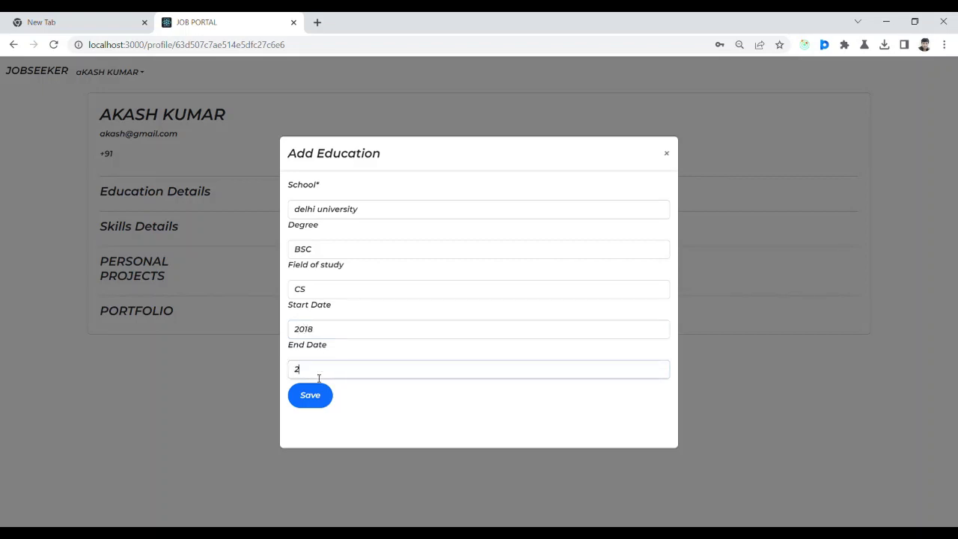
{"action": "type", "text": "021"}
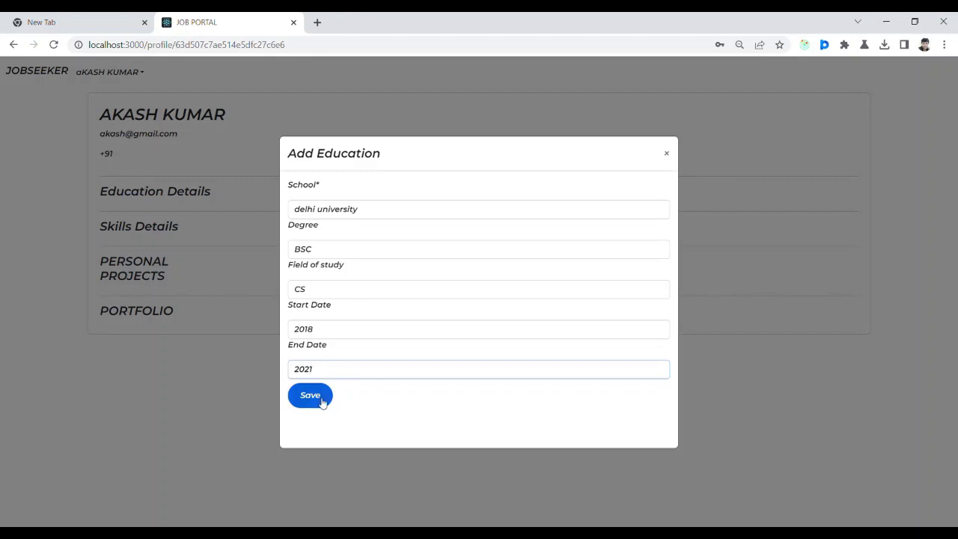
{"action": "left_click", "coordinate": [321, 398]}
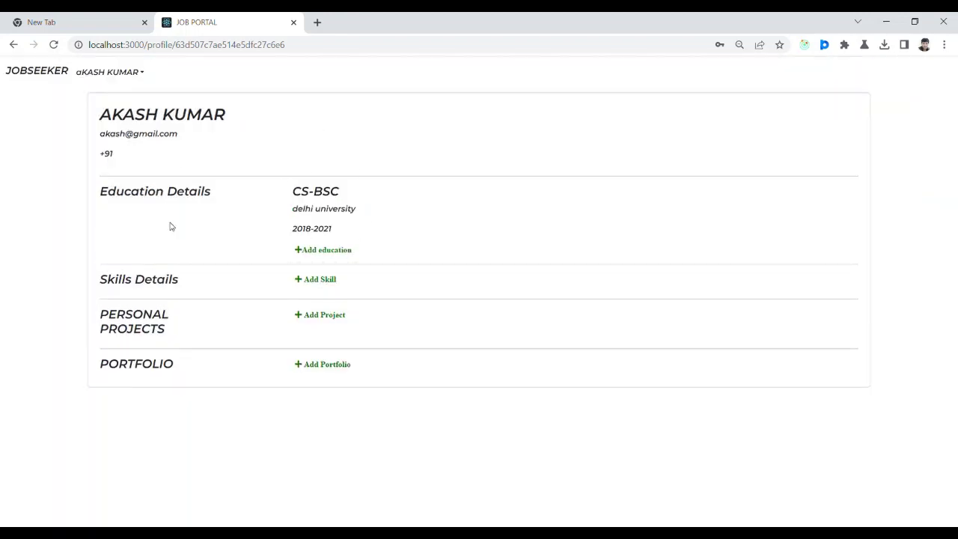
{"action": "left_click", "coordinate": [312, 281]}
Add the skill JAVASCRIPT at Advanced level.
{"action": "left_click", "coordinate": [423, 130]}
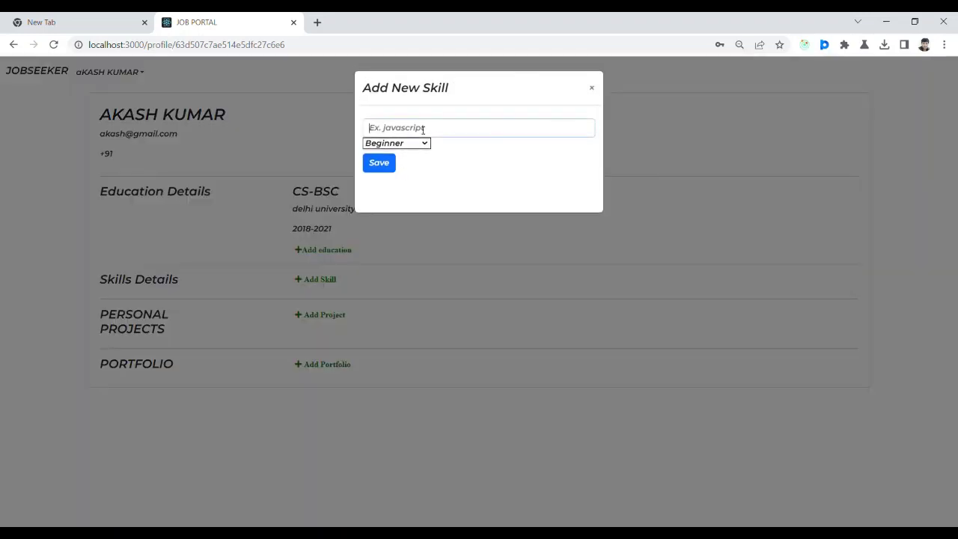
{"action": "type", "text": "JAVASCRIPT"}
{"action": "left_click", "coordinate": [423, 145]}
{"action": "left_click", "coordinate": [409, 176]}
{"action": "left_click", "coordinate": [386, 163]}
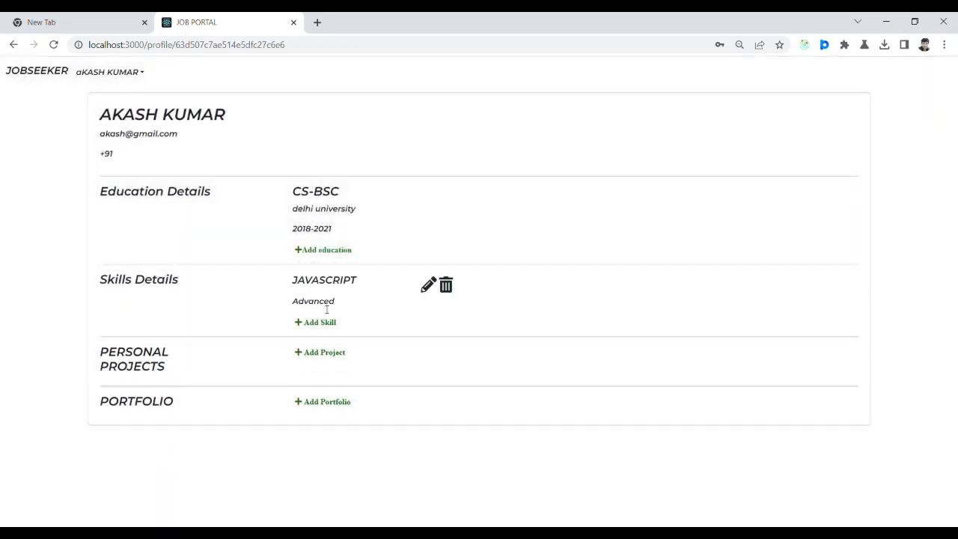
Add a second skill, PYTHON, at Advanced level.
{"action": "left_click", "coordinate": [333, 323]}
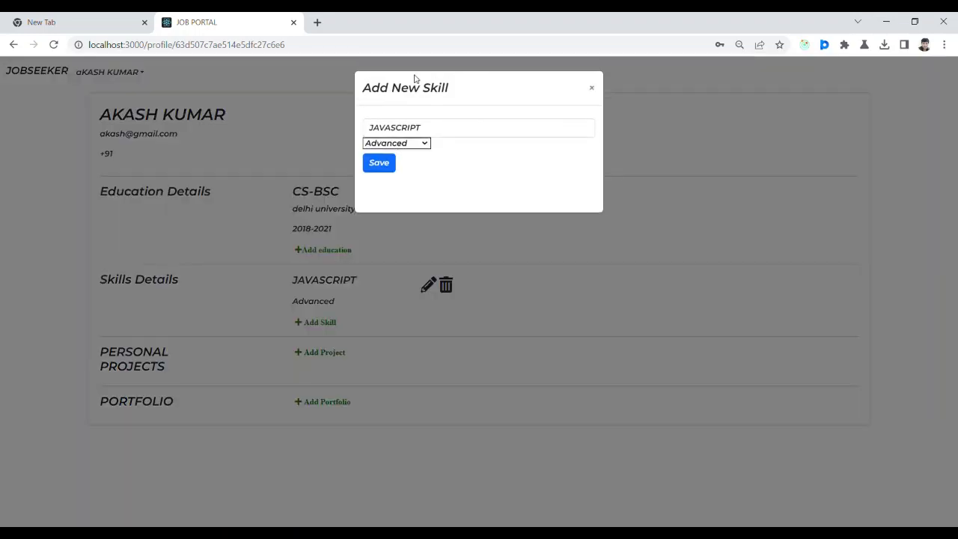
{"action": "left_click", "coordinate": [441, 128]}
{"action": "key", "text": "BackSpace"}
{"action": "key", "text": "ctrl+a"}
{"action": "type", "text": "PYTHON"}
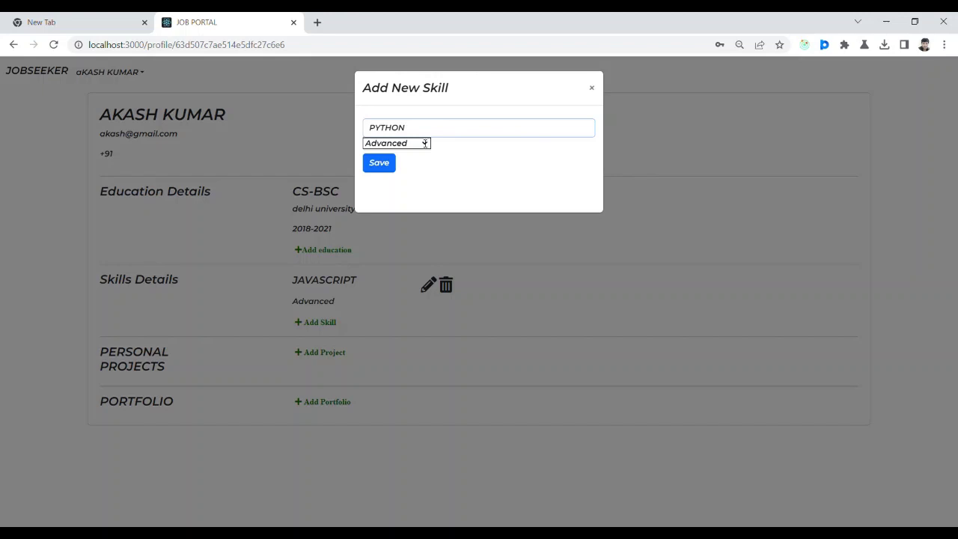
{"action": "left_click", "coordinate": [383, 169]}
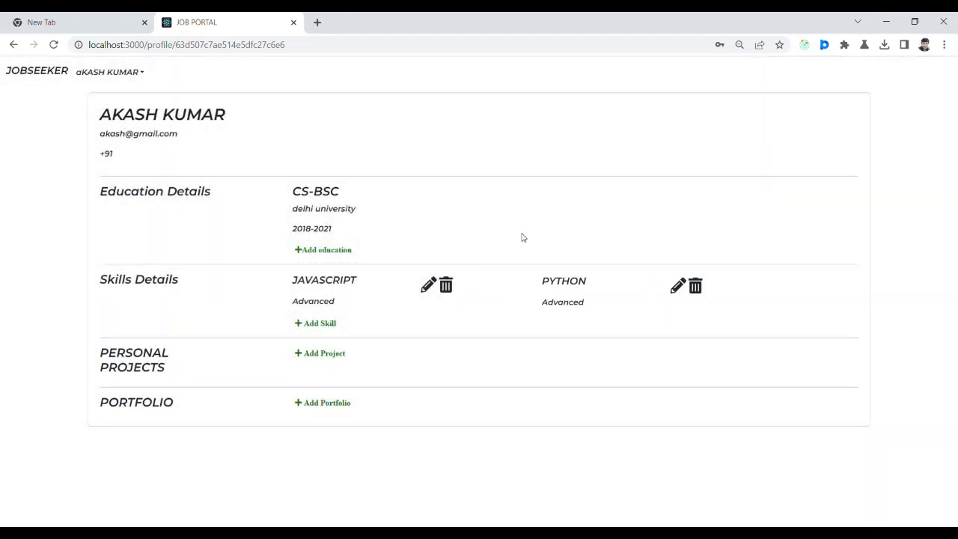
{"action": "left_click", "coordinate": [341, 355]}
Submit the JOB PORTAL project with description, 2023/01–2023/02 dates and a project link.
{"action": "left_click", "coordinate": [410, 245]}
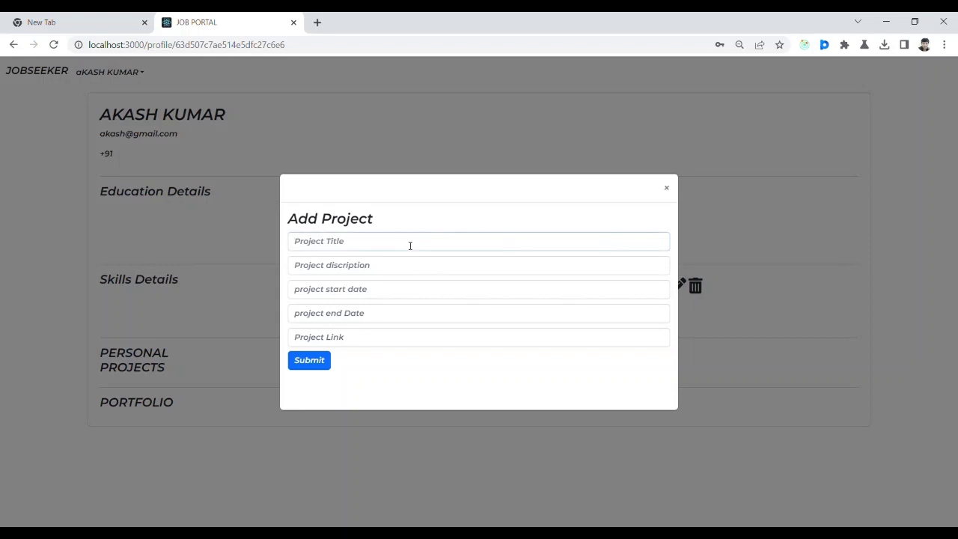
{"action": "type", "text": "JOB POTRTAGOO"}
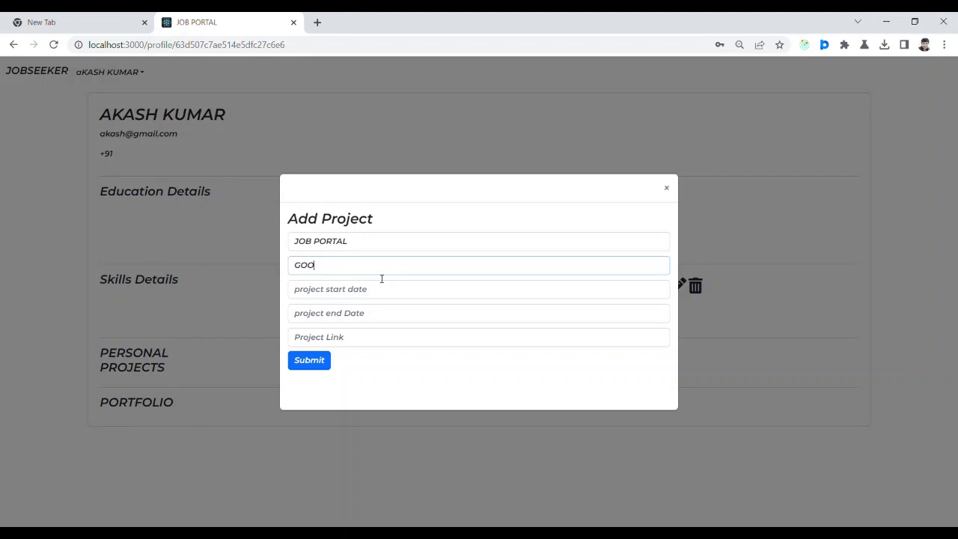
{"action": "type", "text": "D PT"}
{"action": "type", "text": "JECT"}
{"action": "left_click", "coordinate": [354, 316]}
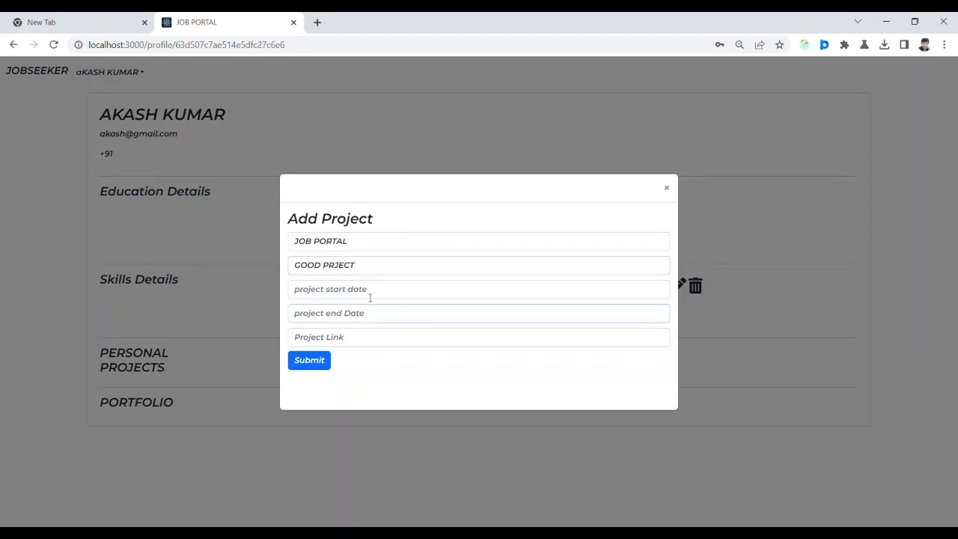
{"action": "left_click", "coordinate": [373, 296]}
{"action": "type", "text": "20"}
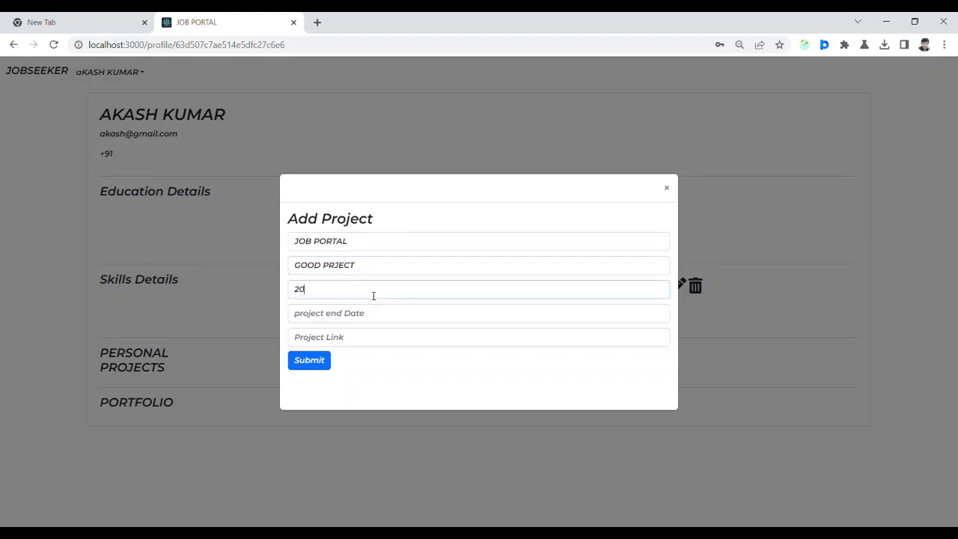
{"action": "type", "text": "23/01"}
{"action": "left_click", "coordinate": [340, 324]}
{"action": "type", "text": "2023"}
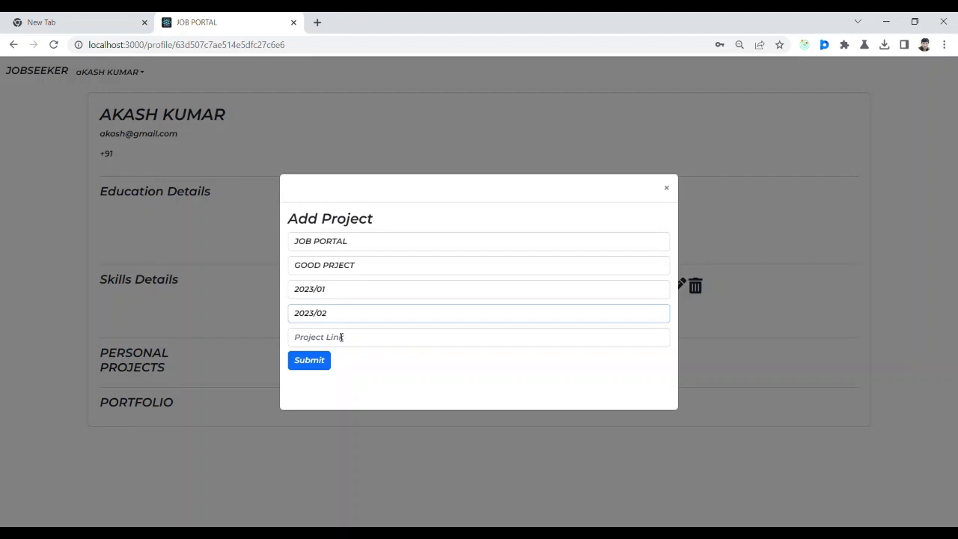
{"action": "left_click", "coordinate": [345, 341]}
{"action": "type", "text": "HJKKKK"}
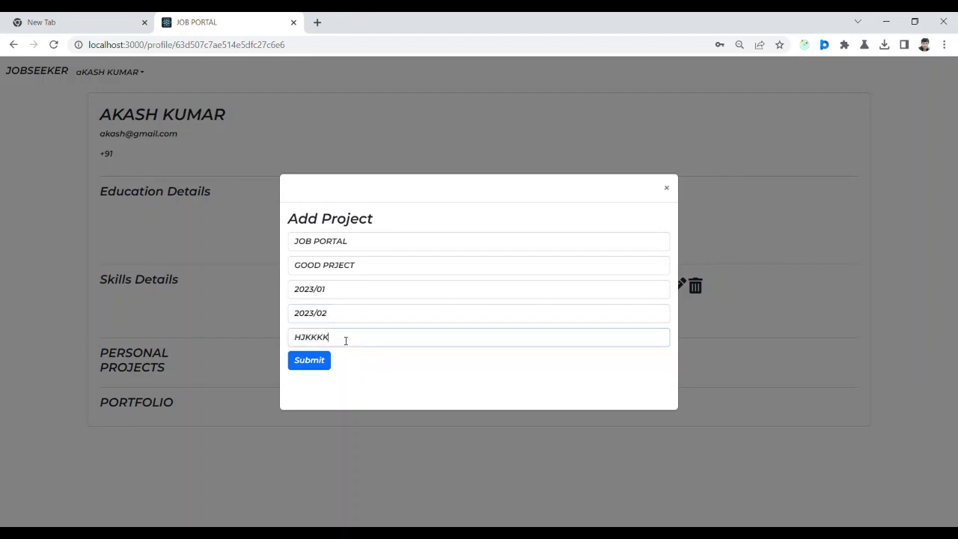
{"action": "left_click", "coordinate": [328, 360]}
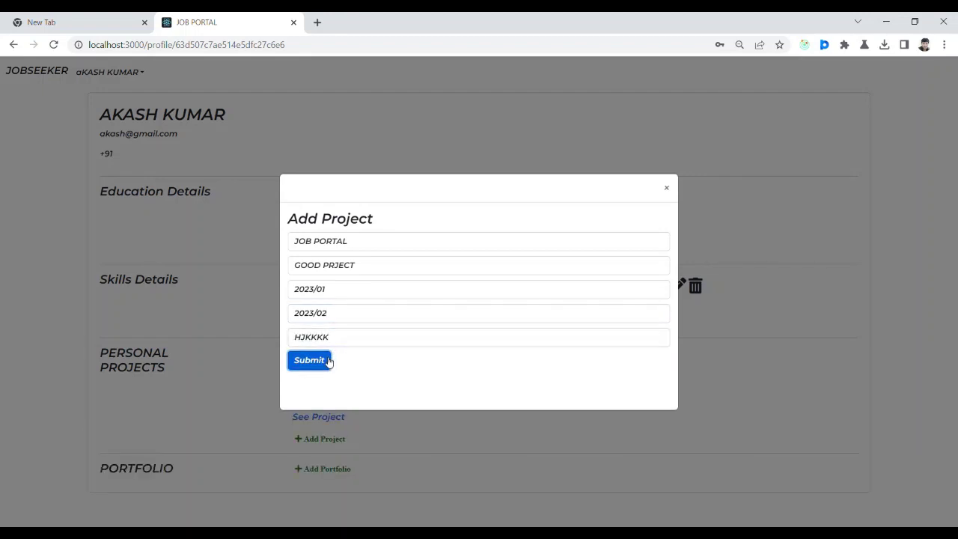
{"action": "left_click", "coordinate": [666, 188]}
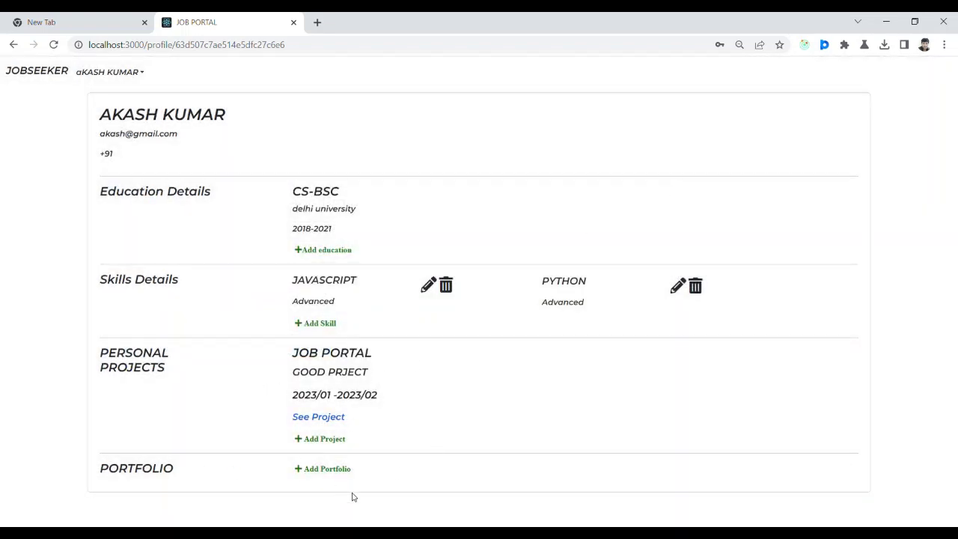
Close the Add Portfolio form without saving and return to the JOBSEEKER home page.
{"action": "left_click", "coordinate": [342, 470]}
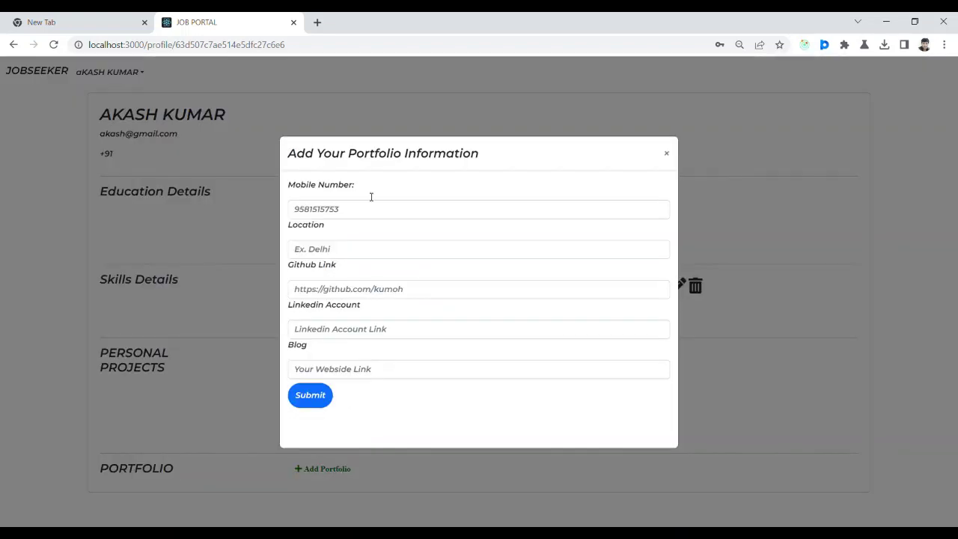
{"action": "left_click", "coordinate": [668, 154]}
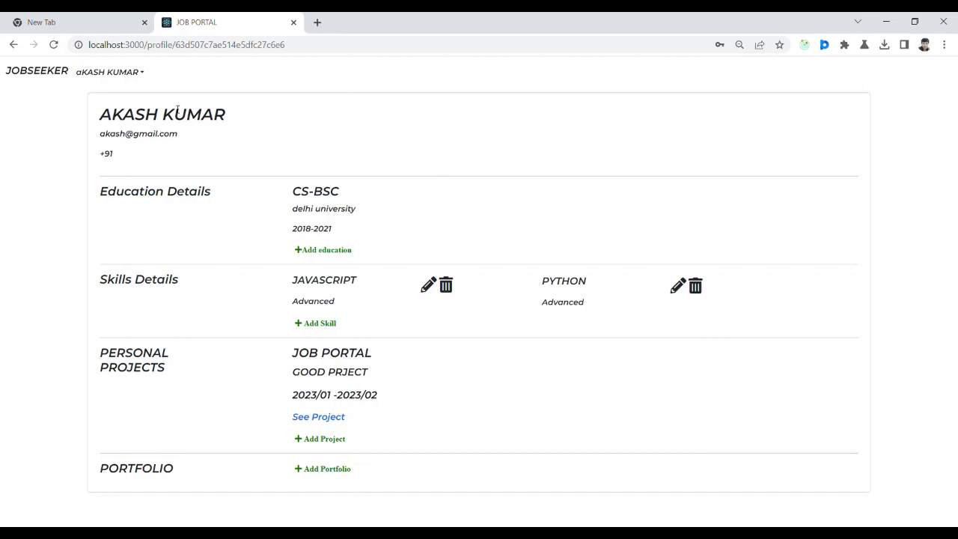
{"action": "left_click", "coordinate": [44, 68]}
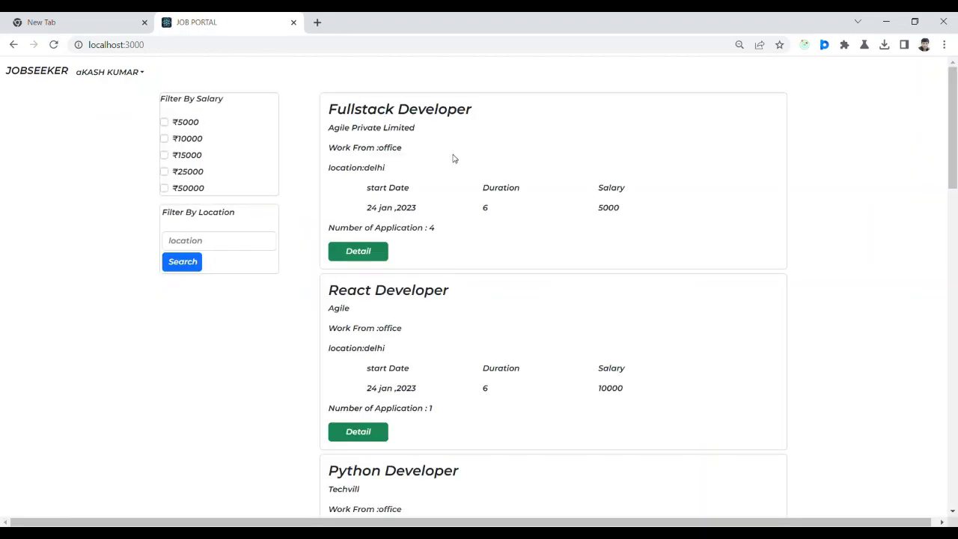